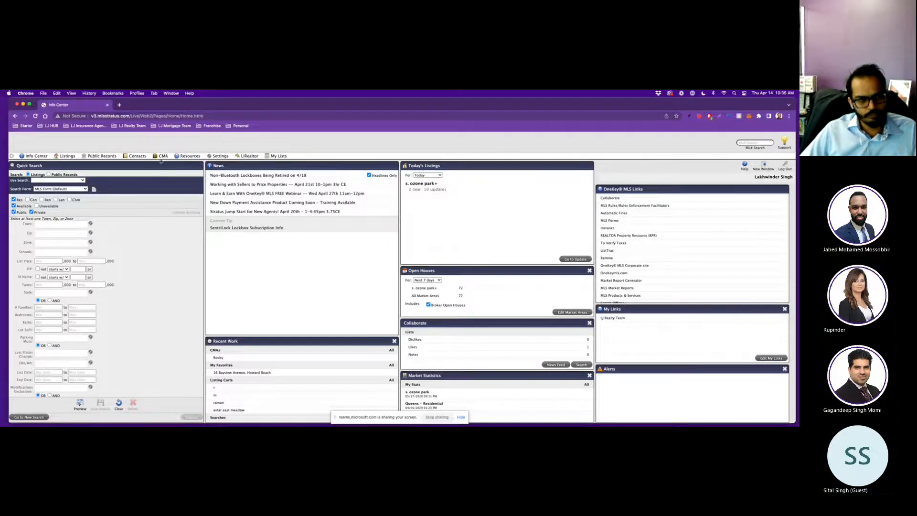
Open the CMA page showing the saved residential CMA from 04/14/2022.
left_click(162, 156)
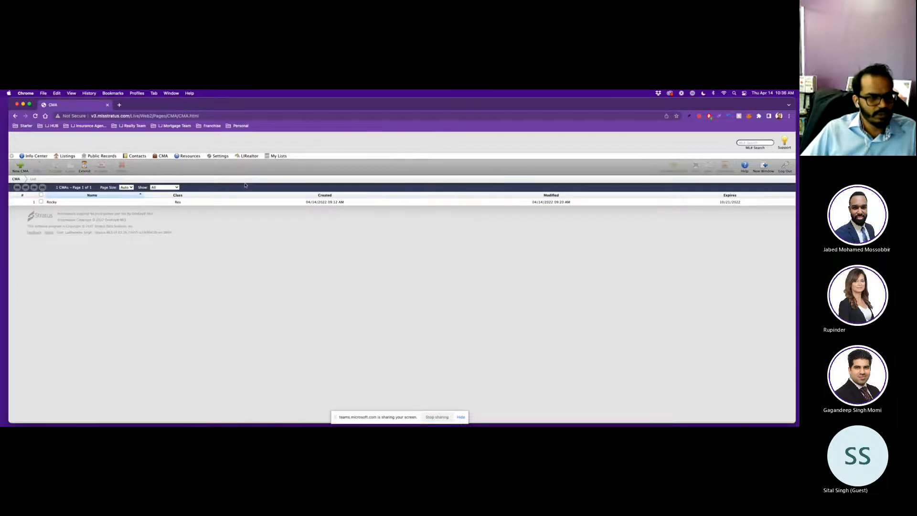
Create a new Residential CMA named 'Bob the Buyer' and continue.
left_click(18, 171)
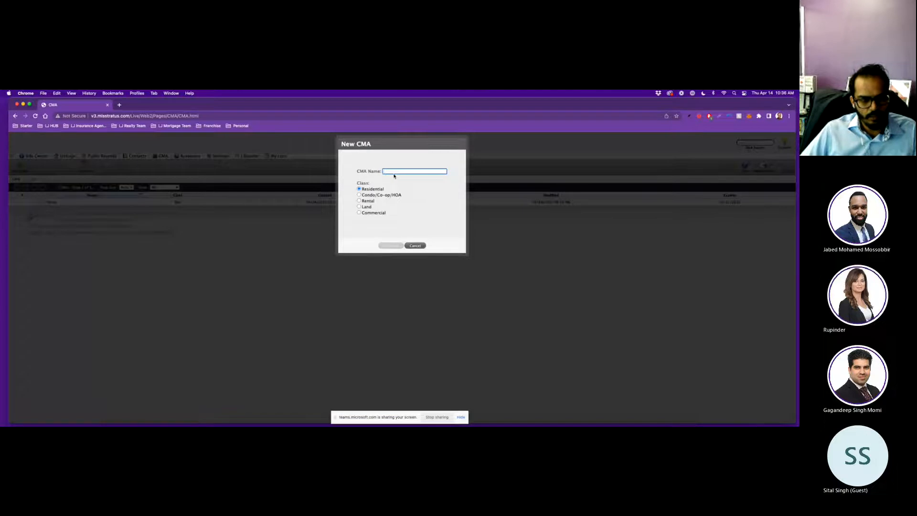
type("Bob the")
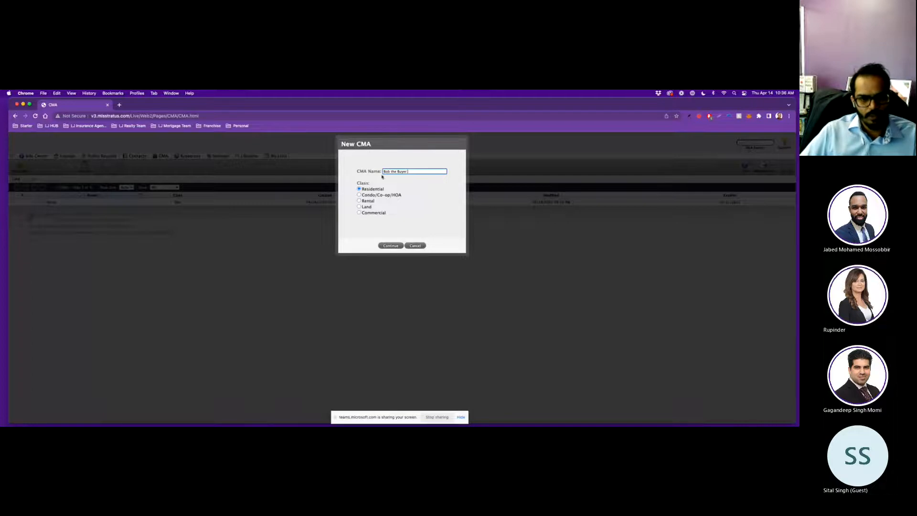
type(" Buyer")
left_click(390, 245)
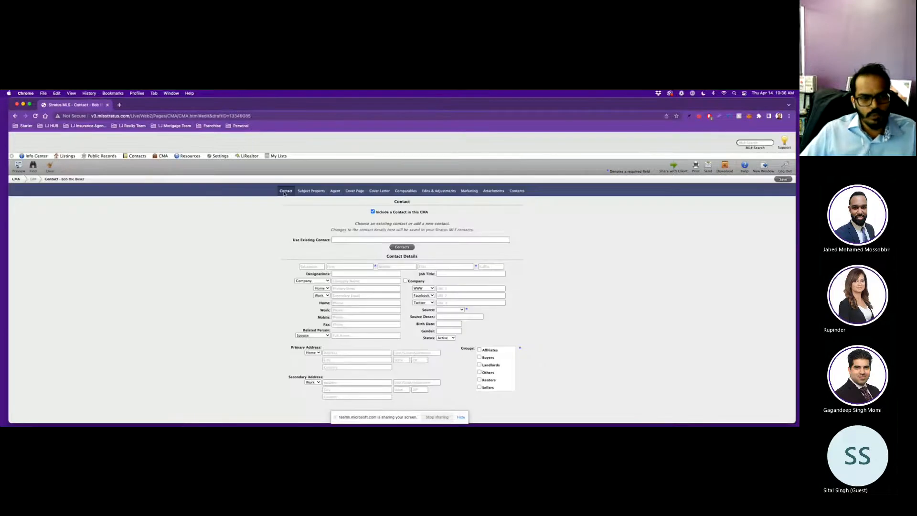
Browse the CMA's Comparables, Marketing and Attachments sections, then return to Contact.
scroll(265, 295, "down", 15)
scroll(275, 290, "up", 2)
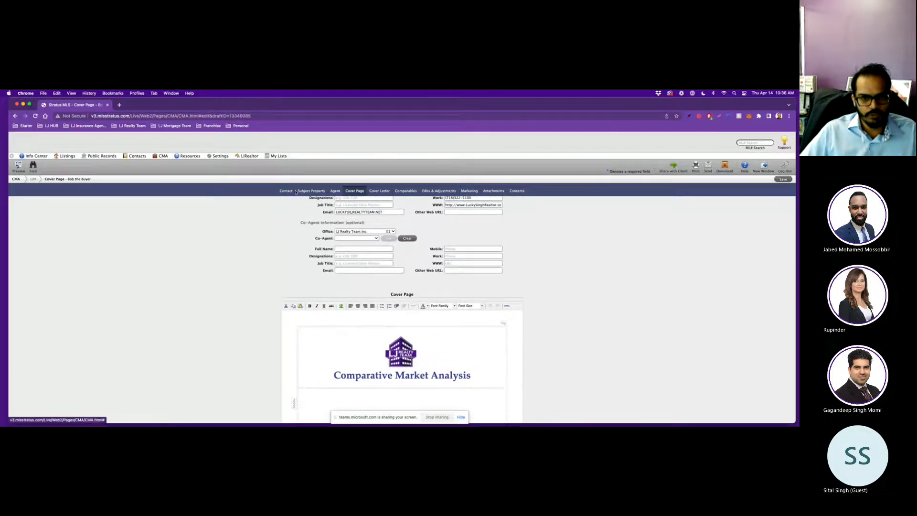
scroll(268, 257, "up", 5)
left_click(405, 191)
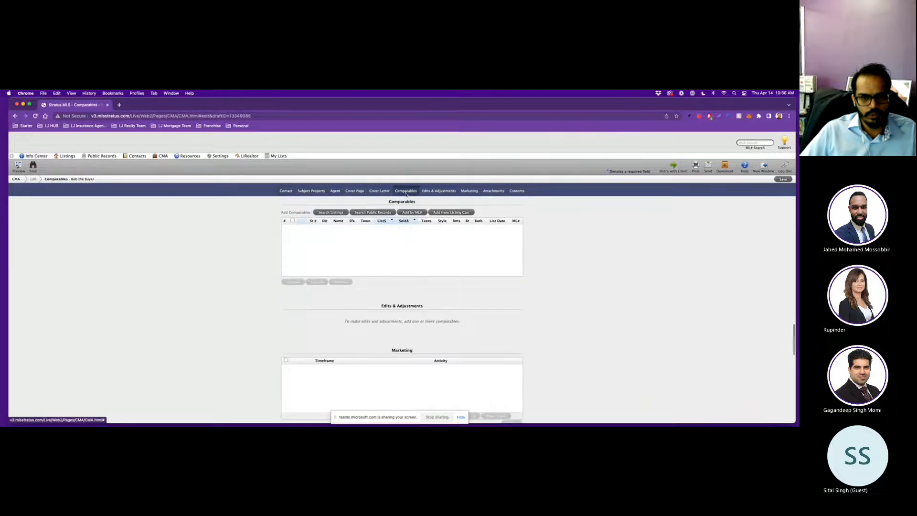
left_click(470, 191)
left_click(493, 191)
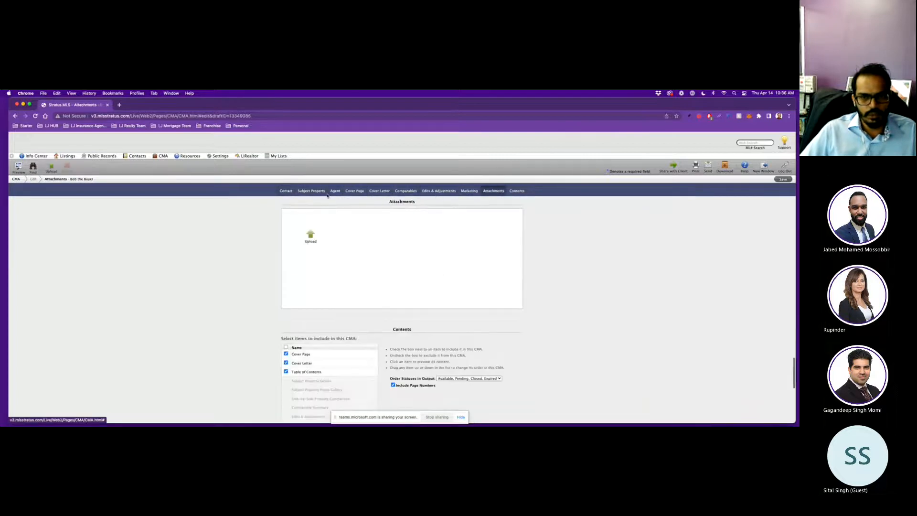
left_click(285, 191)
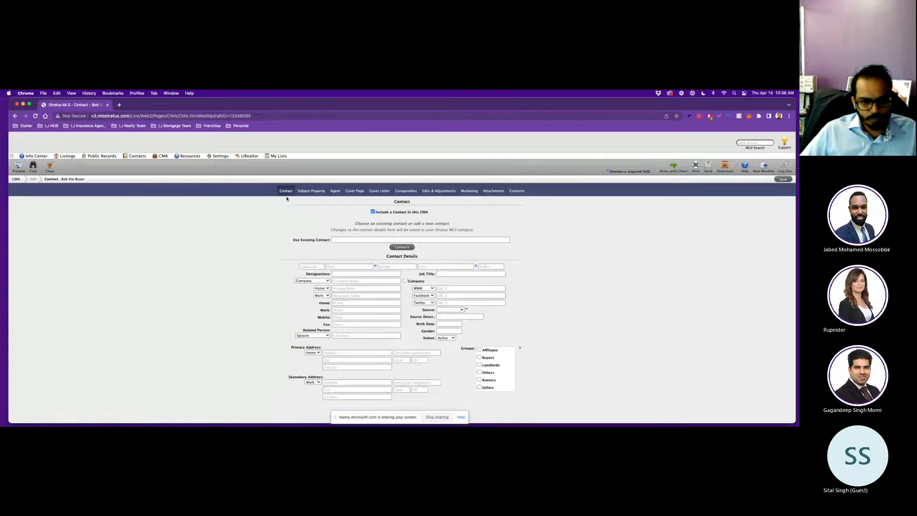
Search Use Existing Contact by the buyer's last name and select the matching contact.
left_click(346, 242)
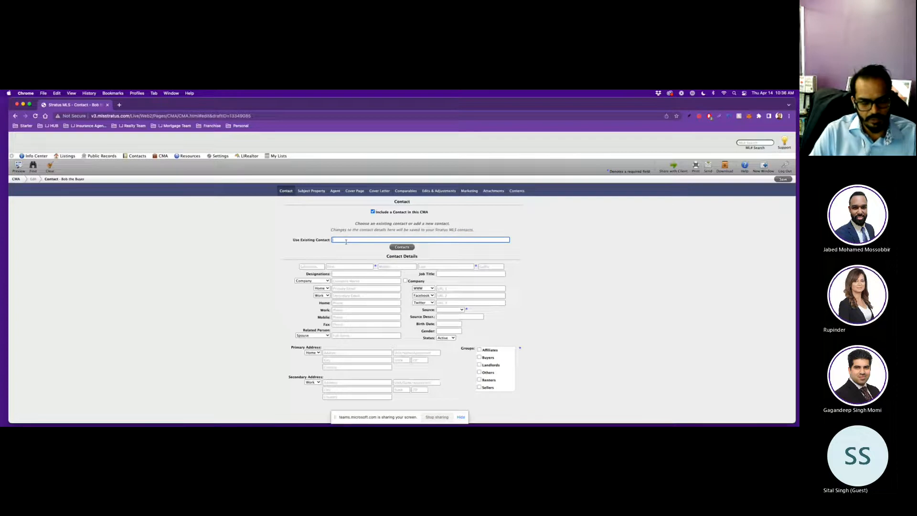
type("Bob")
key("BackSpace")
key("BackSpace")
key("BackSpace")
type("Rock")
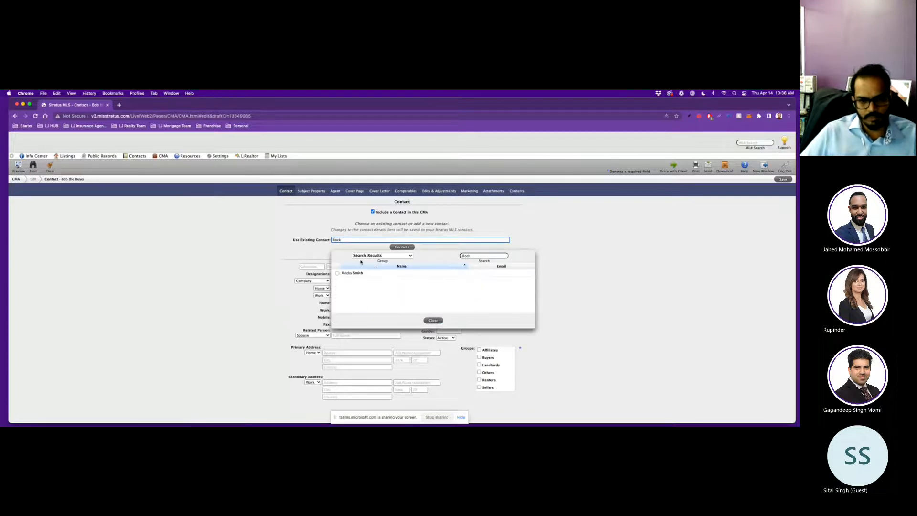
left_click(343, 273)
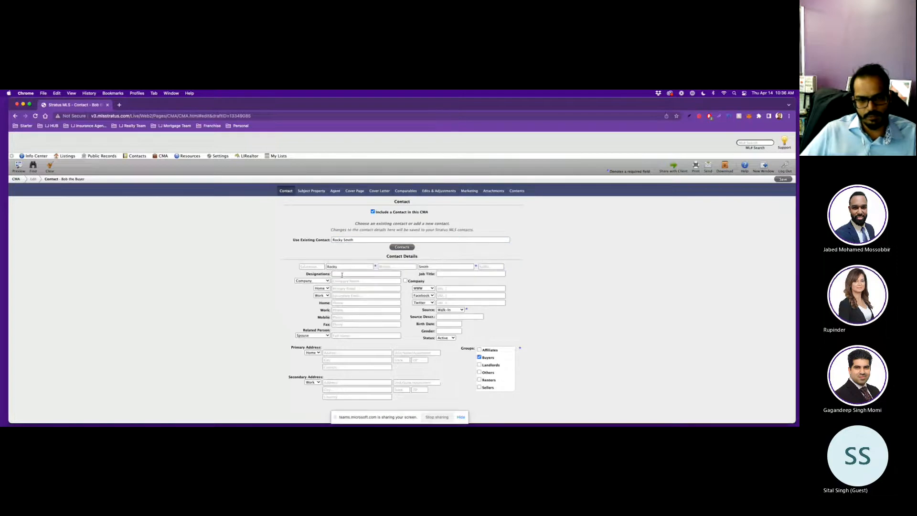
left_click(401, 247)
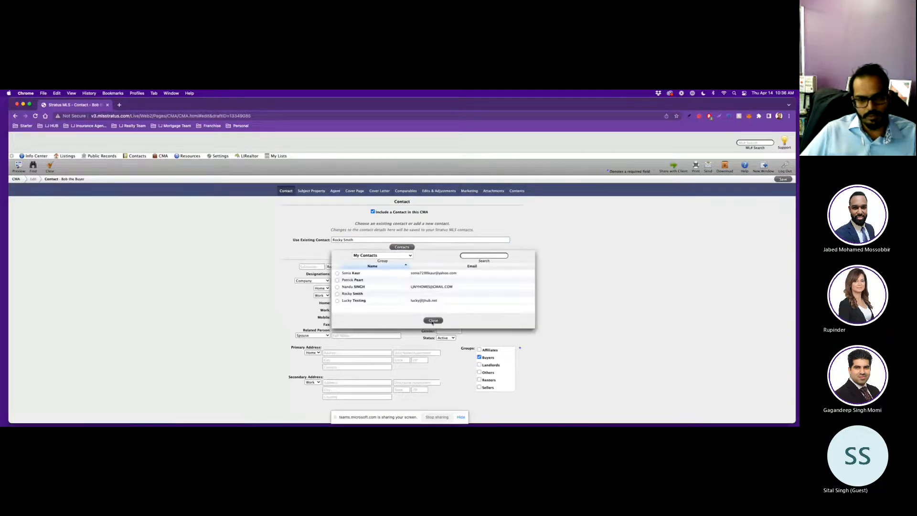
left_click(432, 321)
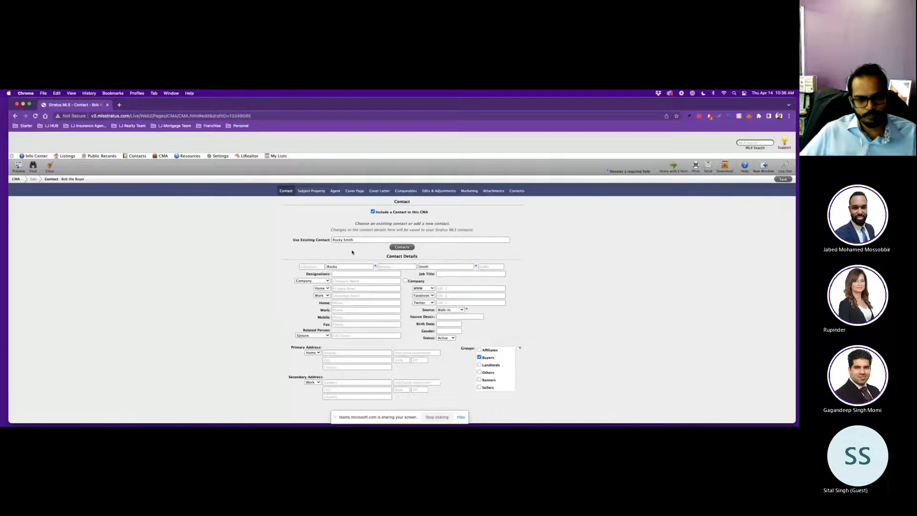
Review the filled Contact Details, confirming the Source stays Walk-In.
left_click(338, 266)
scroll(367, 267, "down", 1)
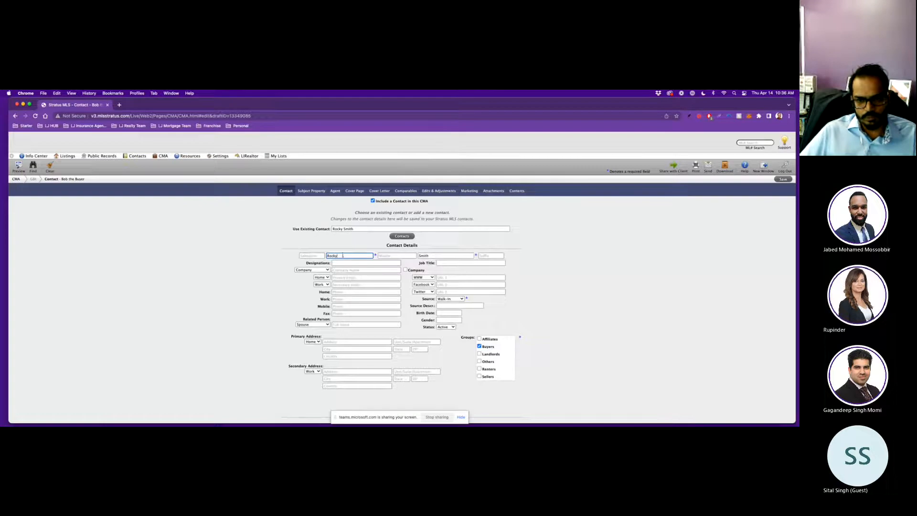
scroll(442, 254, "down", 2)
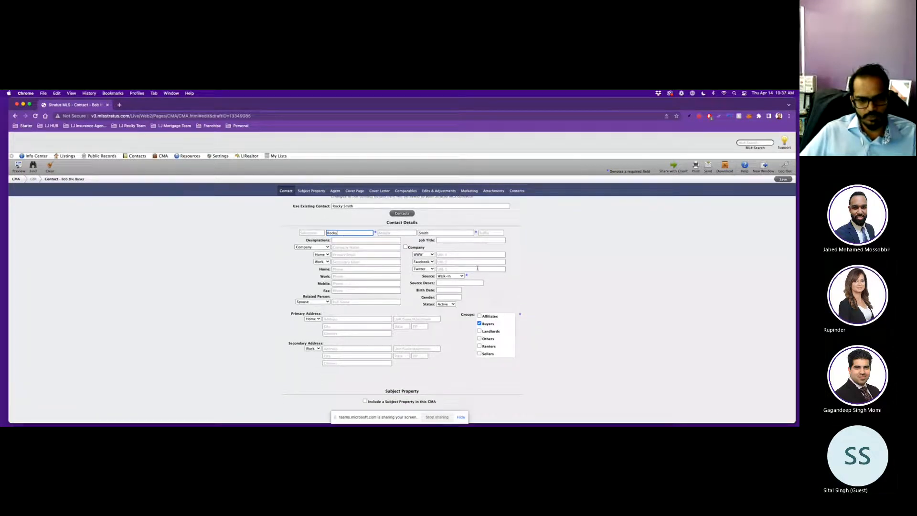
scroll(430, 257, "down", 1)
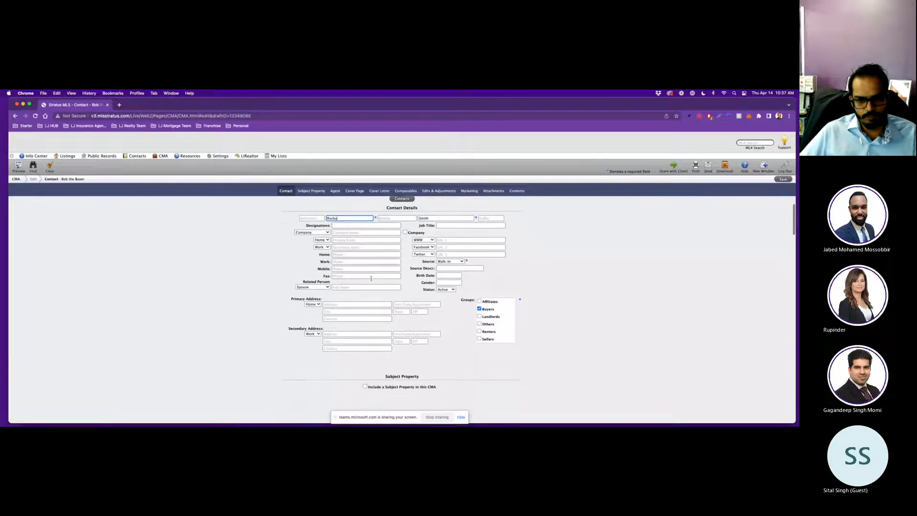
left_click(448, 262)
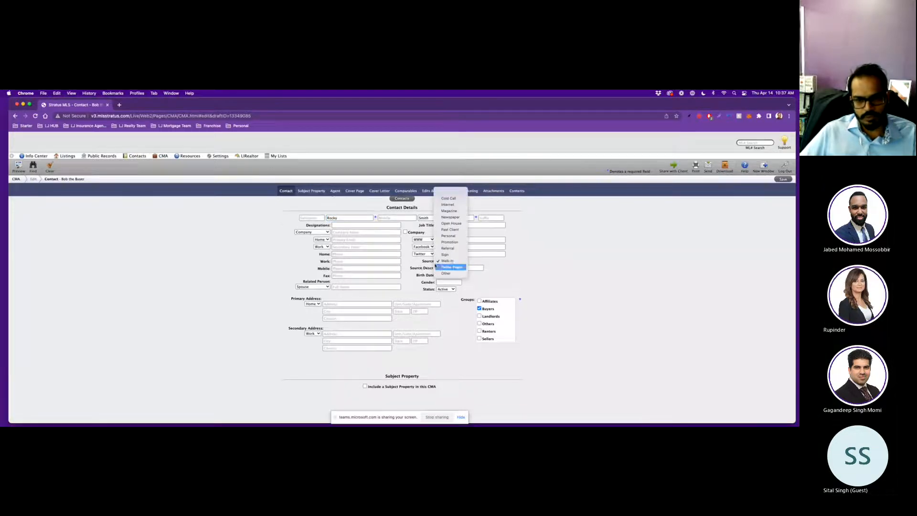
left_click(430, 264)
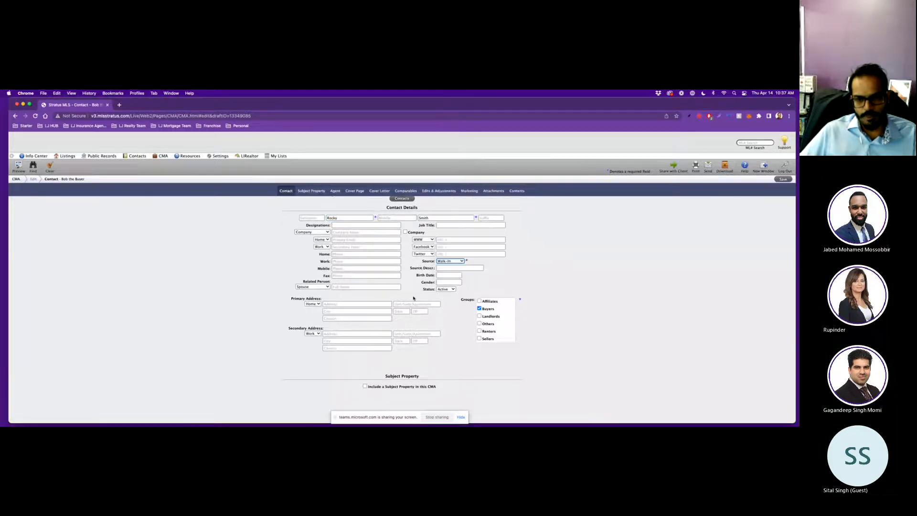
scroll(430, 294, "down", 1)
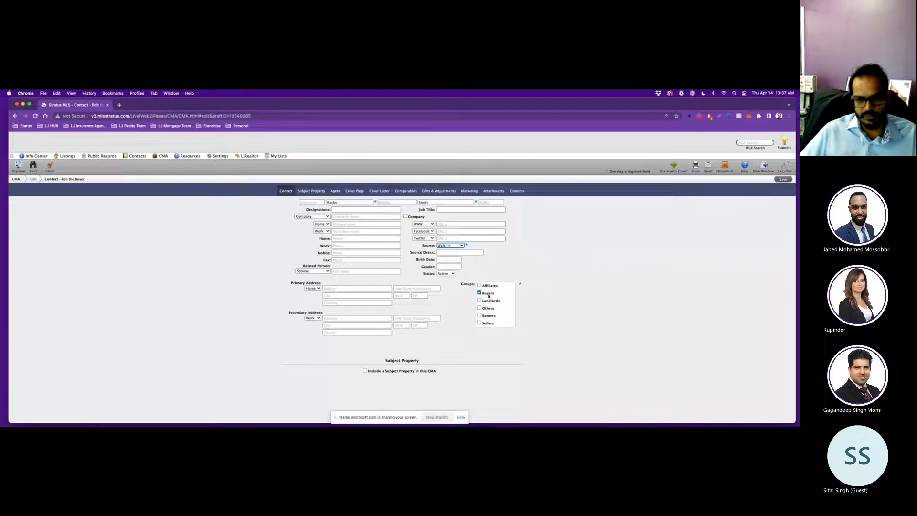
scroll(452, 312, "down", 3)
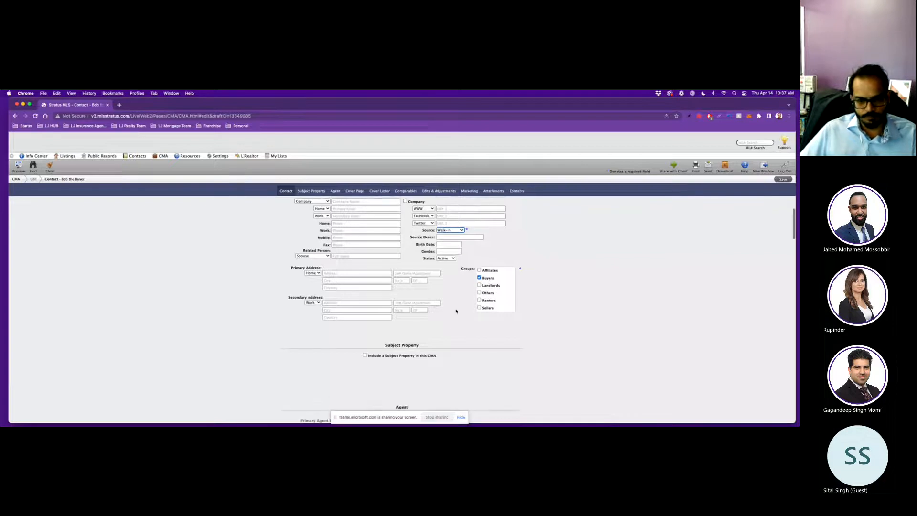
scroll(456, 311, "down", 3)
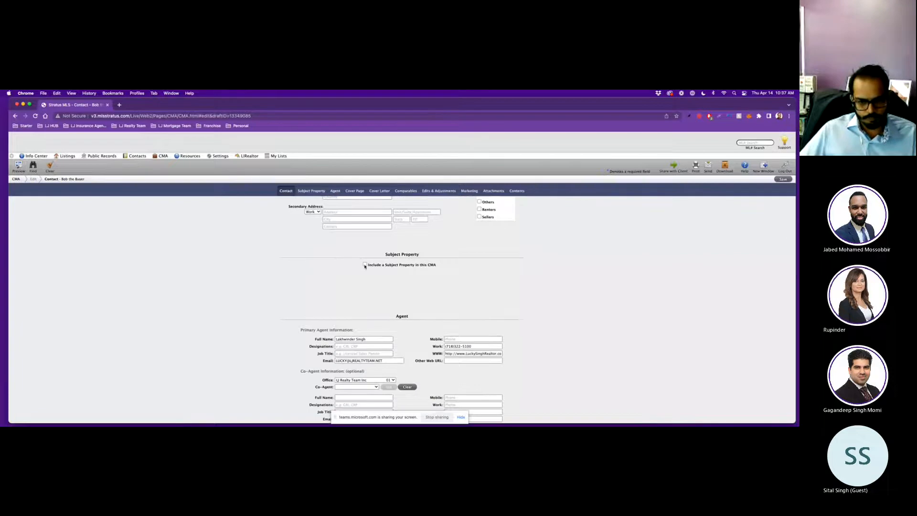
scroll(367, 269, "down", 3)
scroll(367, 269, "up", 3)
Include a subject property, then move past its photos to the Primary Agent fields.
left_click(364, 260)
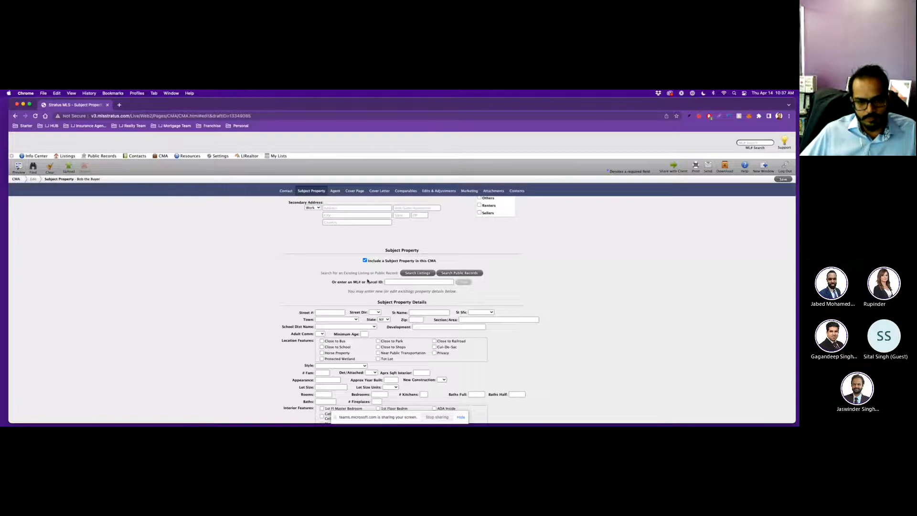
scroll(368, 280, "down", 1)
scroll(367, 281, "down", 5)
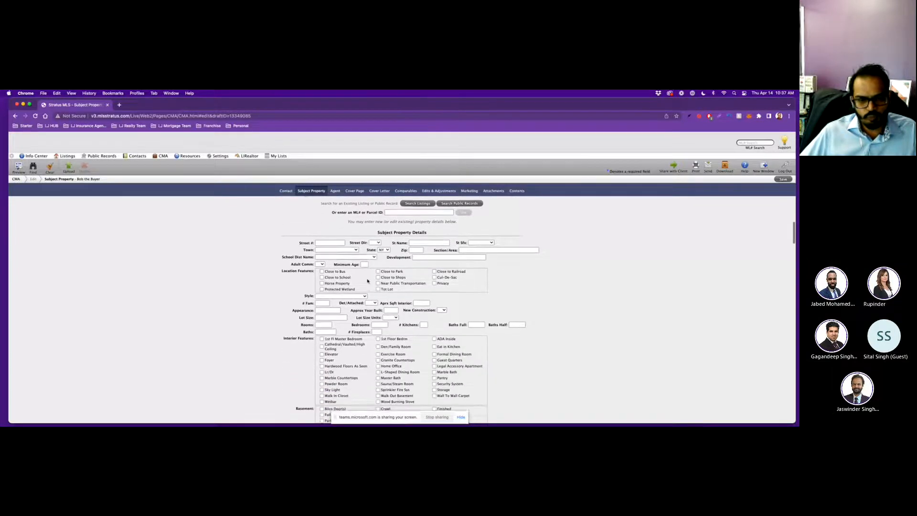
scroll(368, 280, "up", 5)
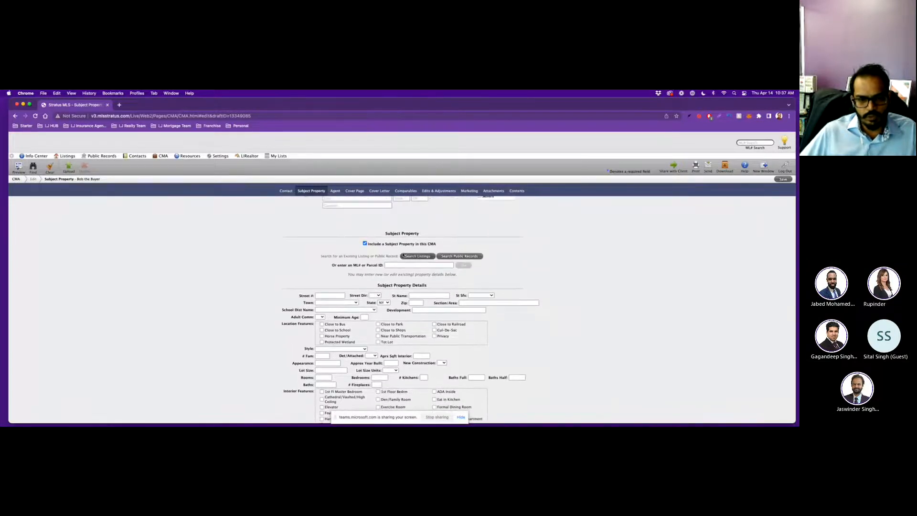
scroll(399, 271, "down", 3)
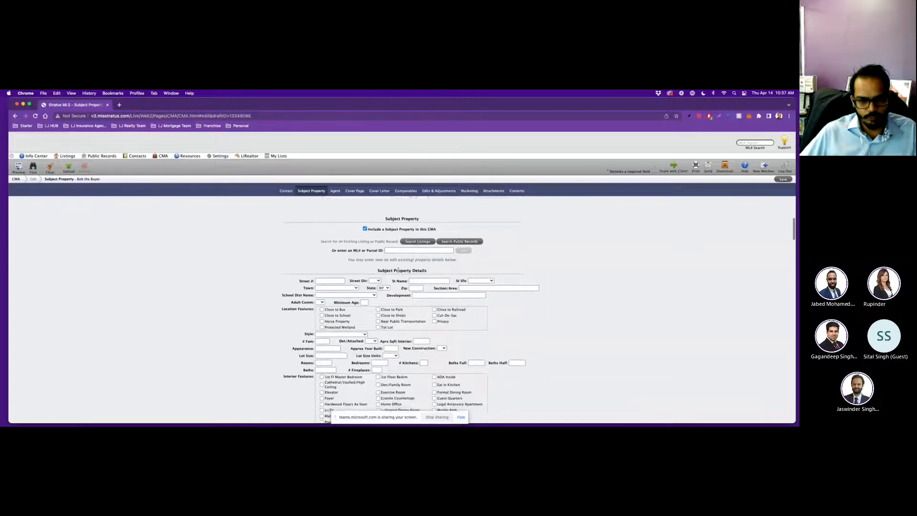
scroll(398, 271, "down", 15)
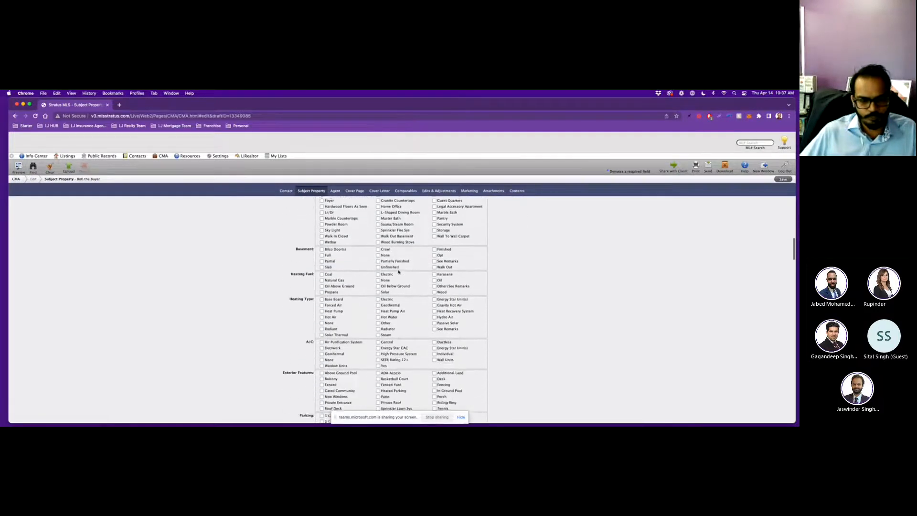
scroll(399, 271, "down", 10)
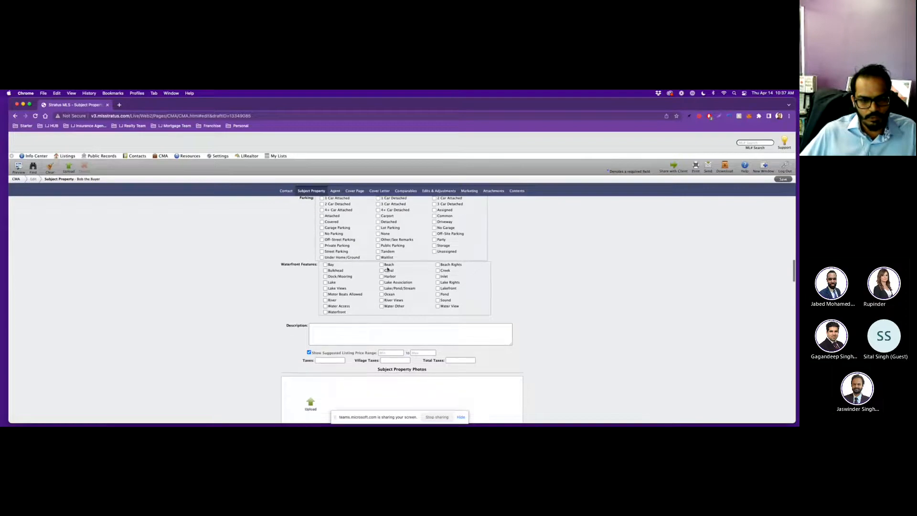
scroll(352, 301, "down", 6)
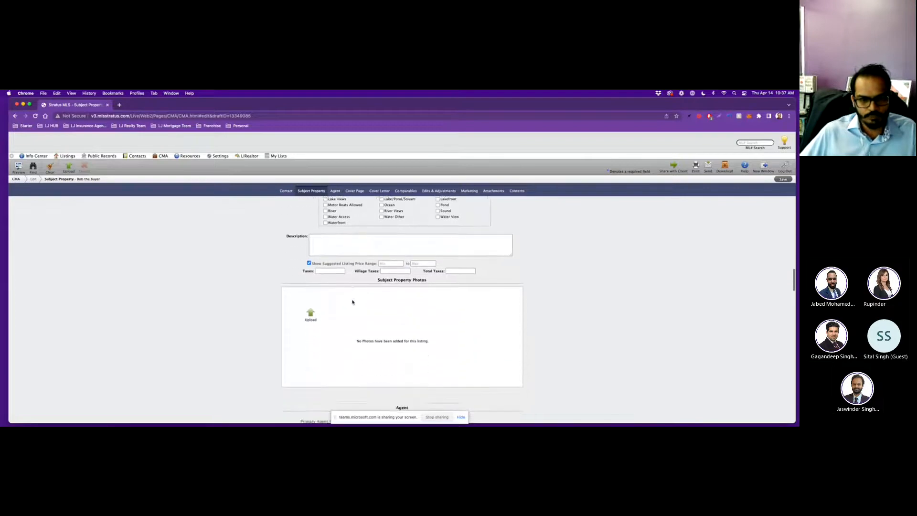
scroll(353, 302, "down", 3)
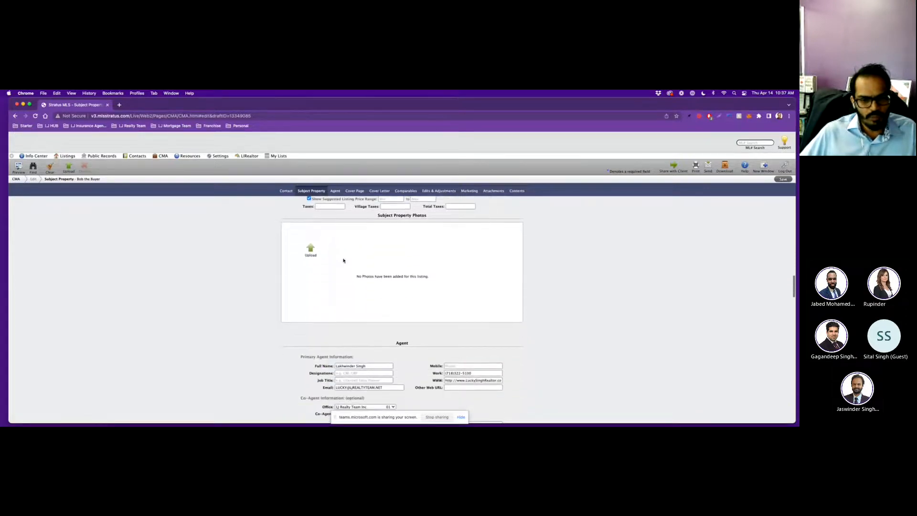
scroll(361, 271, "down", 5)
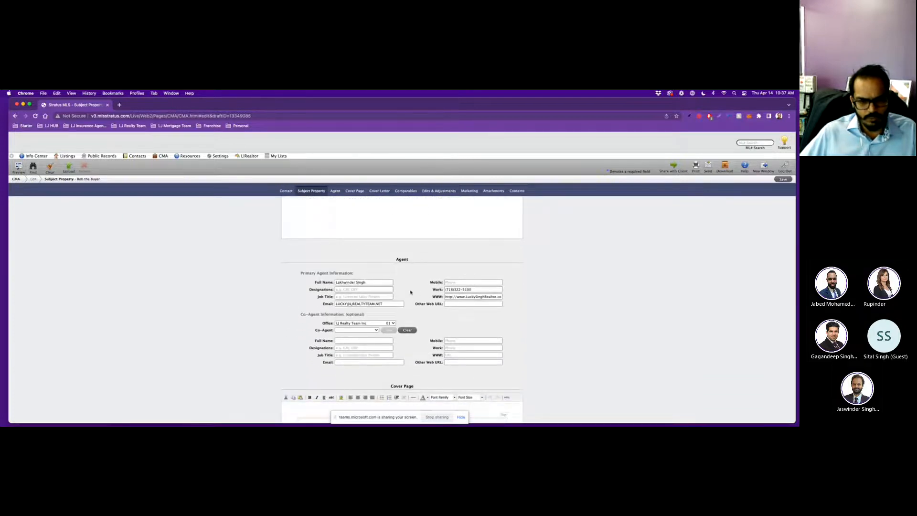
scroll(432, 302, "down", 1)
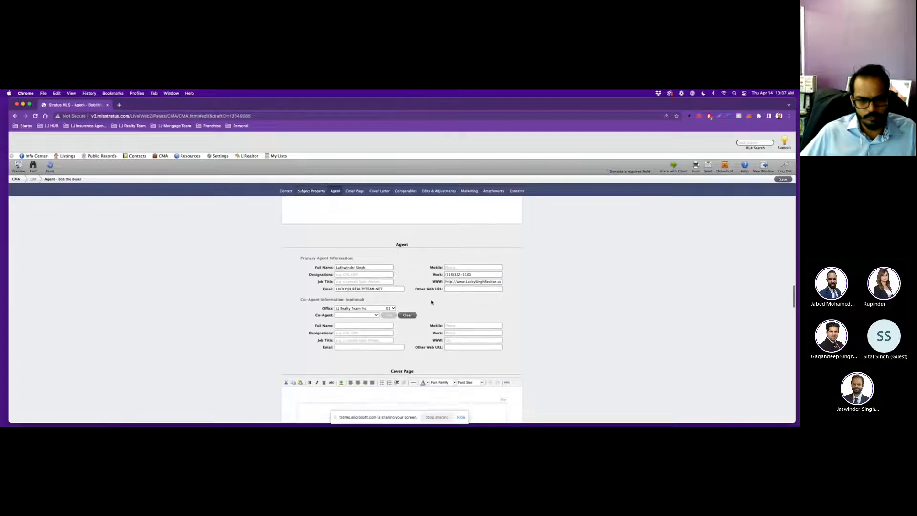
Replace the agent's WWW website with ljrealtyteam.net.
triple_click(480, 278)
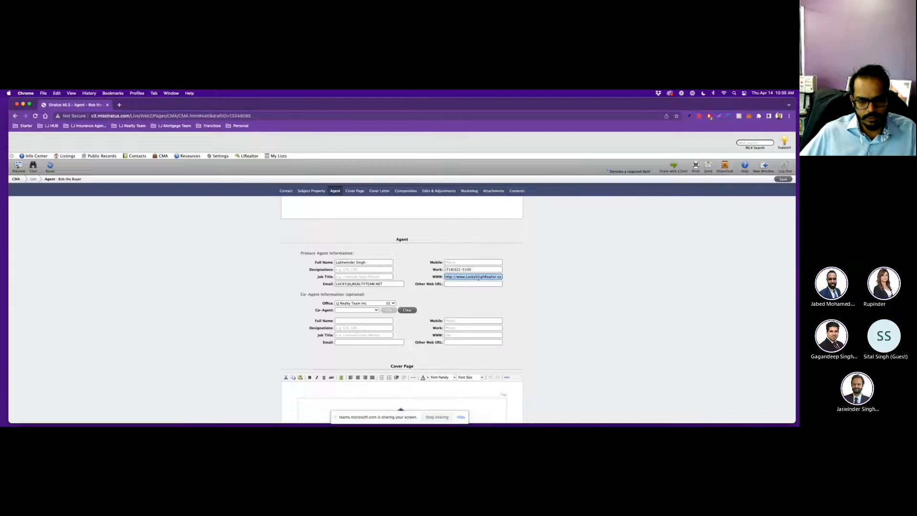
key("BackSpace")
type("ljrealtyteam.net")
left_click(468, 298)
Replace the agent's Work phone with the new office phone number.
left_click_drag(446, 269, 485, 271)
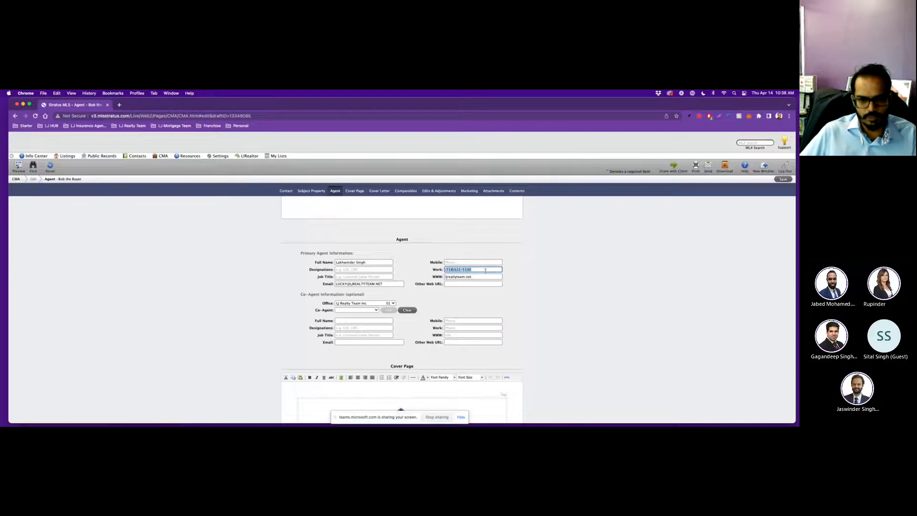
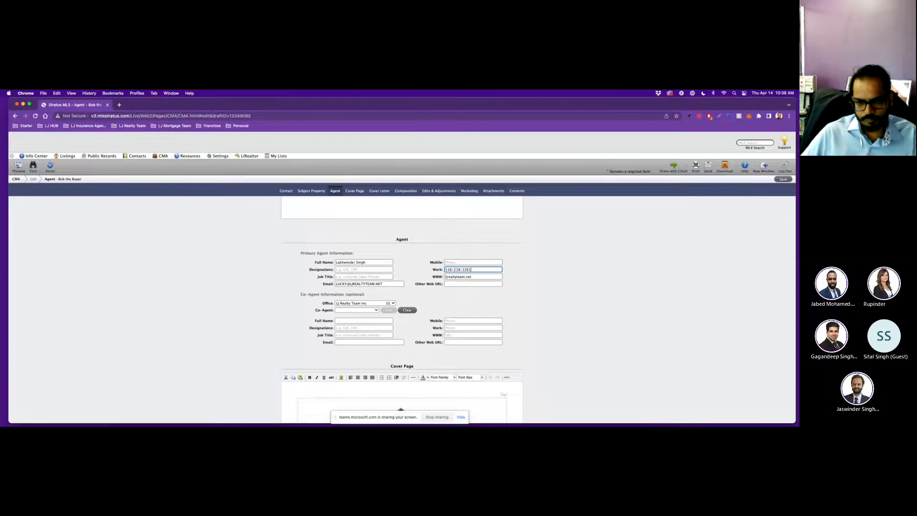
left_click(456, 301)
scroll(431, 303, "down", 2)
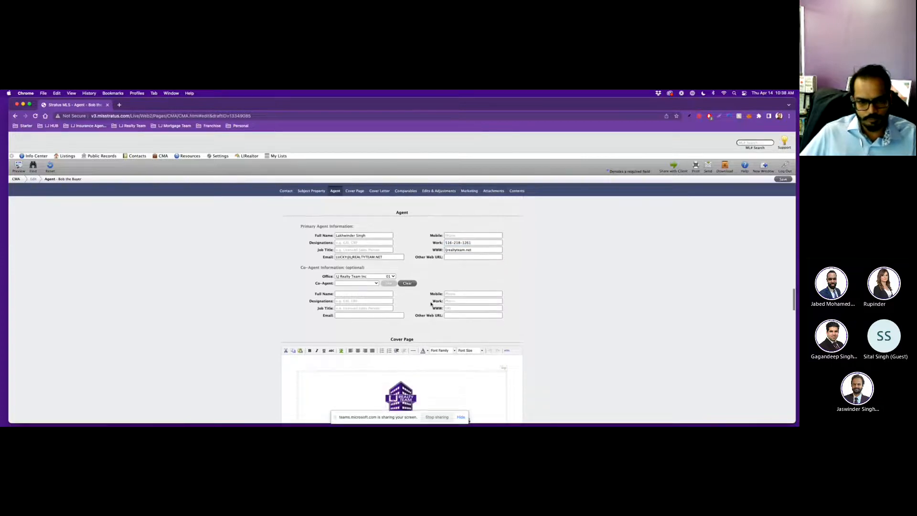
Scroll to the Cover Page showing the Comparative Market Analysis title and prepared-by details.
scroll(401, 258, "down", 2)
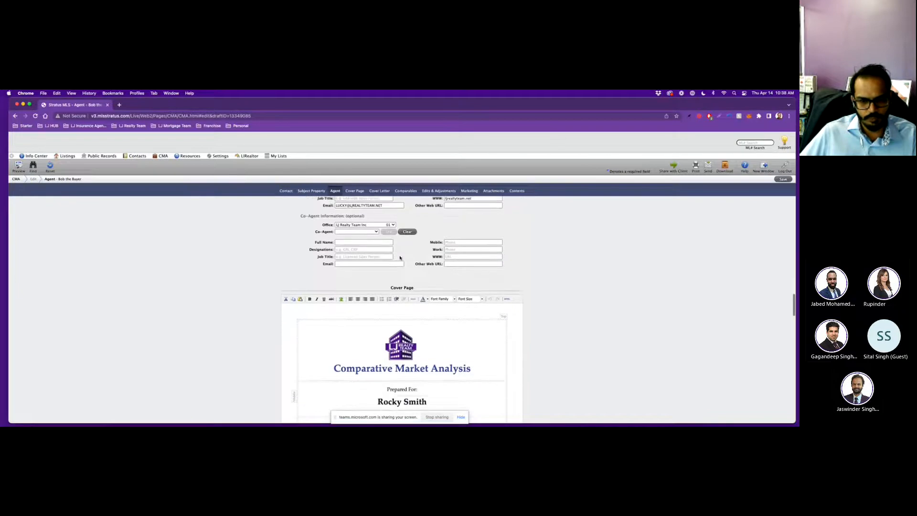
scroll(421, 271, "down", 3)
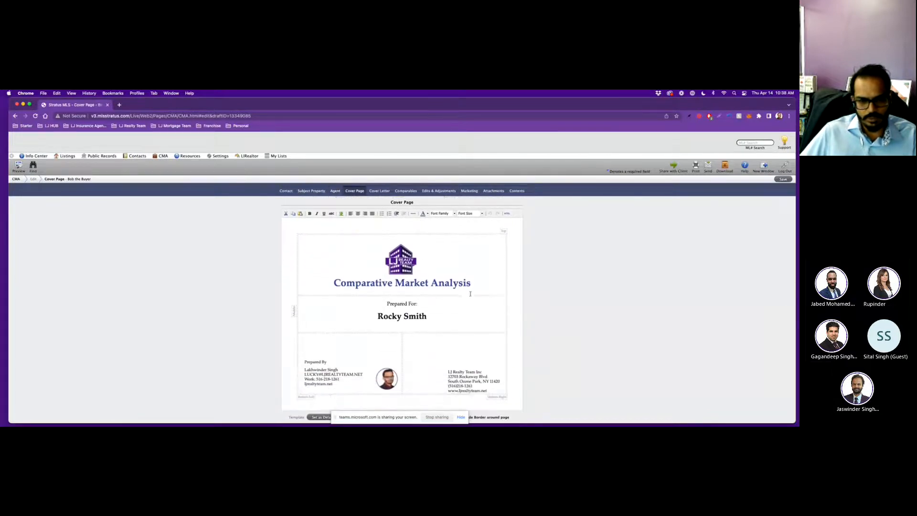
scroll(453, 267, "down", 2)
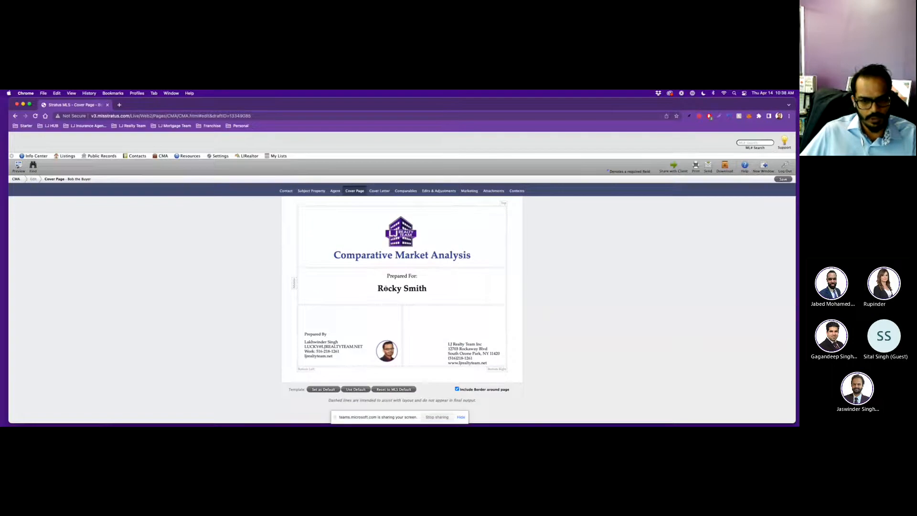
scroll(406, 284, "down", 1)
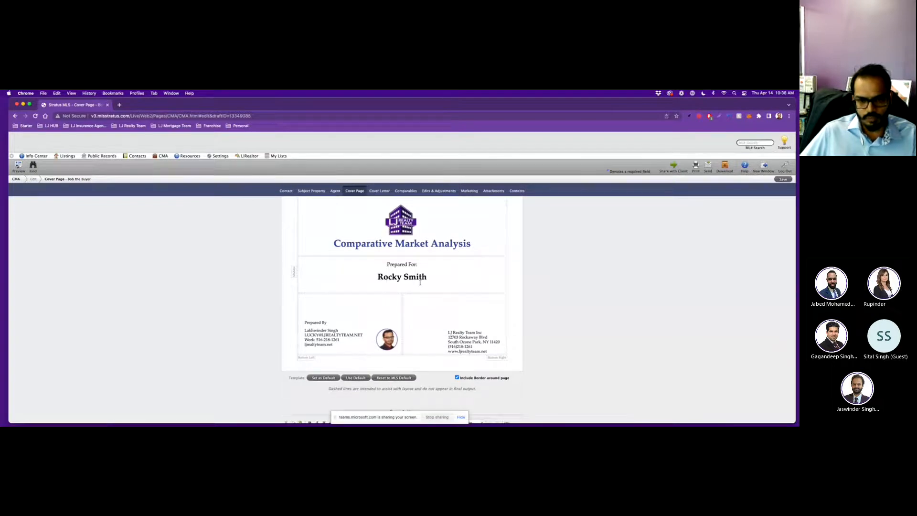
scroll(420, 282, "down", 1)
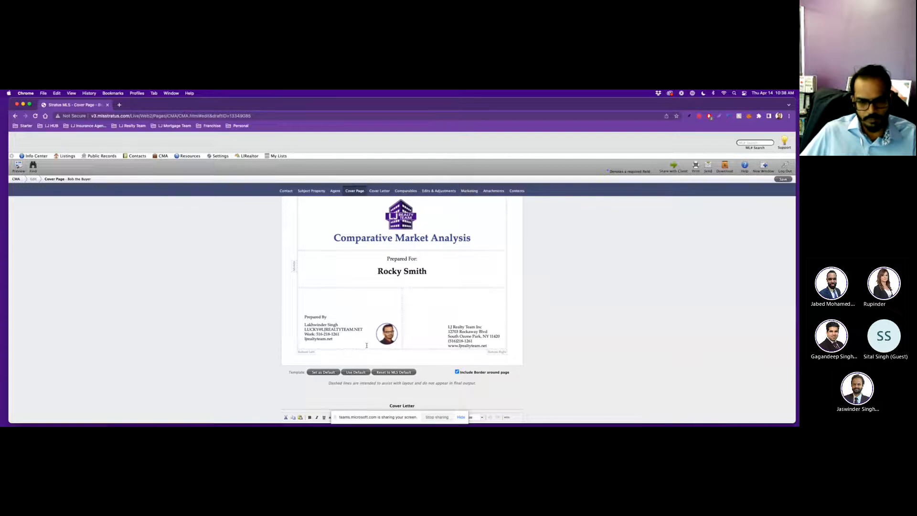
Scroll through the April 14, 2022 cover letter to its signature with updated agent details.
scroll(471, 340, "down", 6)
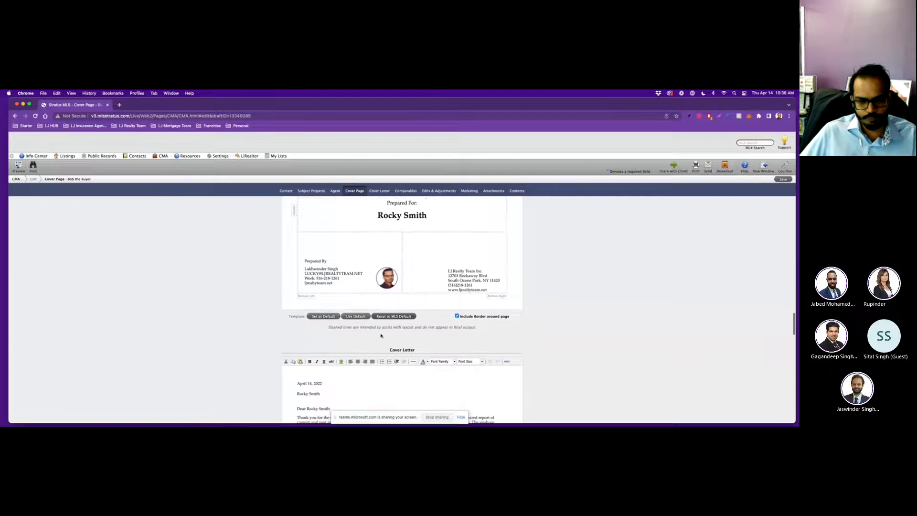
scroll(381, 336, "down", 10)
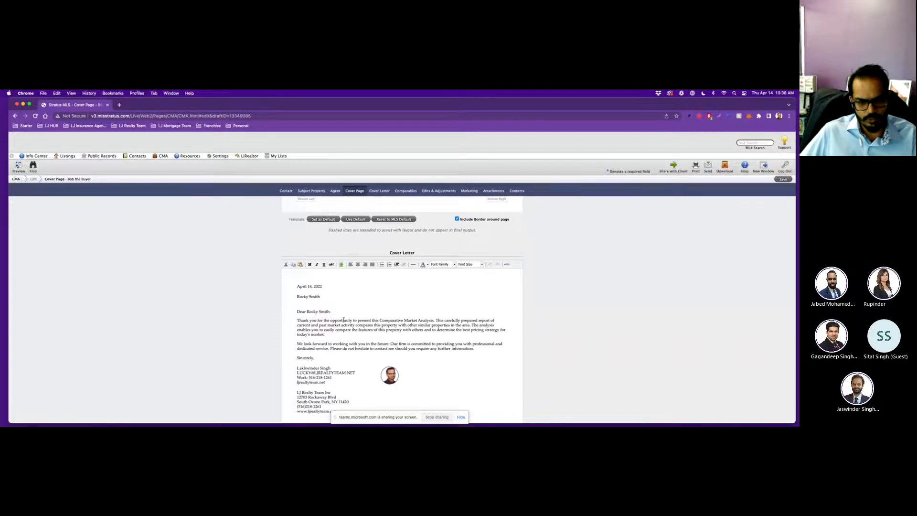
scroll(343, 320, "down", 2)
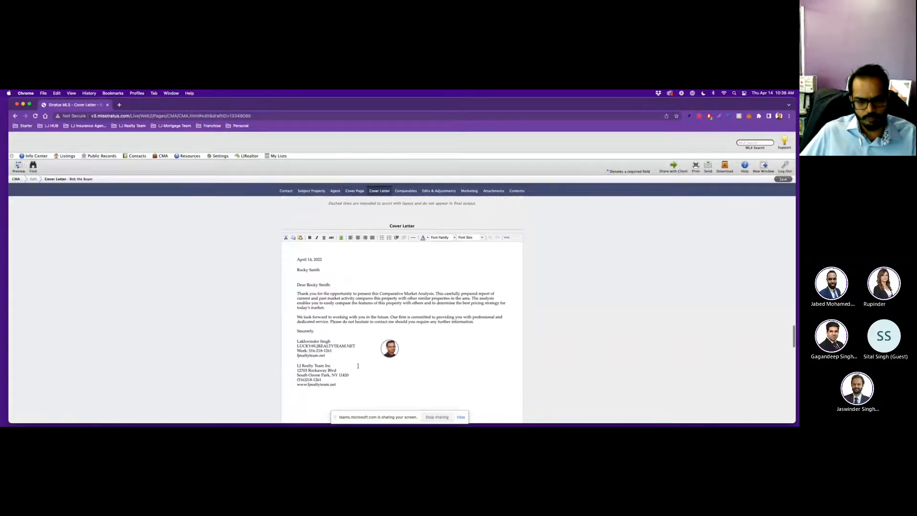
scroll(357, 366, "down", 1)
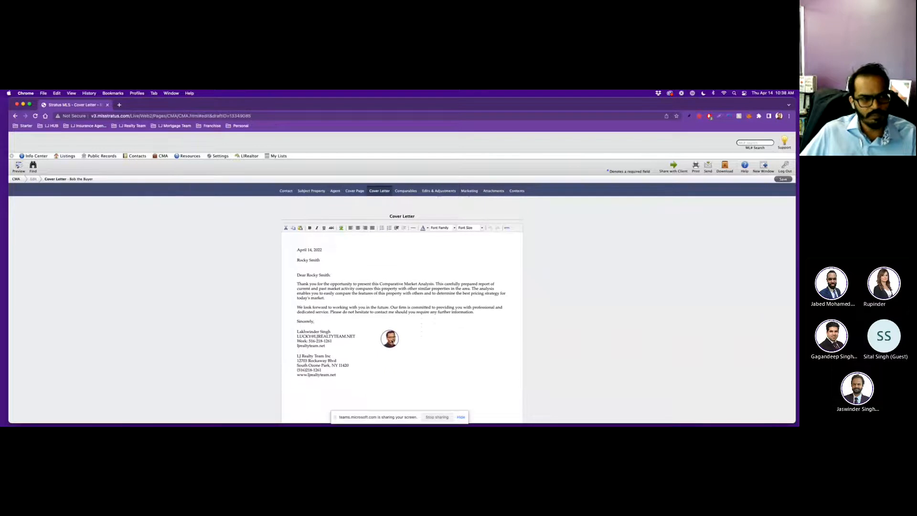
scroll(415, 362, "down", 5)
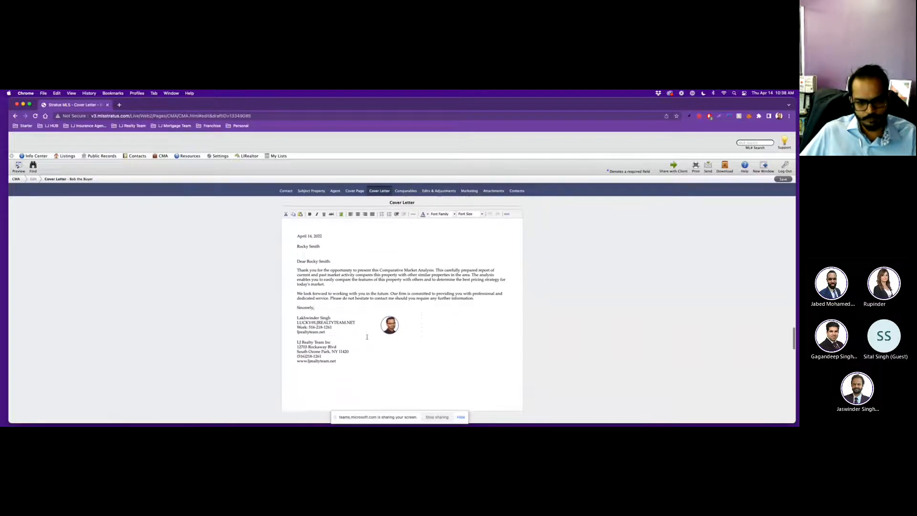
scroll(367, 337, "down", 2)
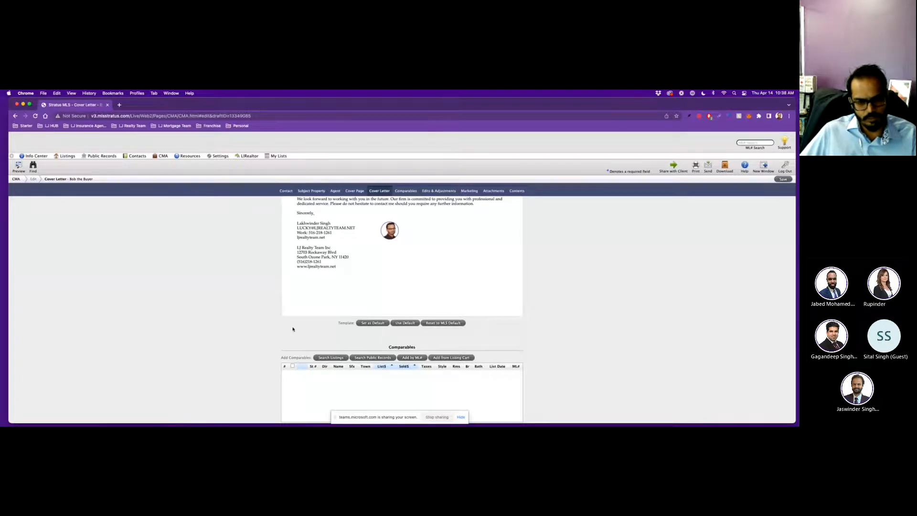
Highlight the Comparables heading while explaining, then scroll into the empty Comparables step.
scroll(292, 329, "down", 3)
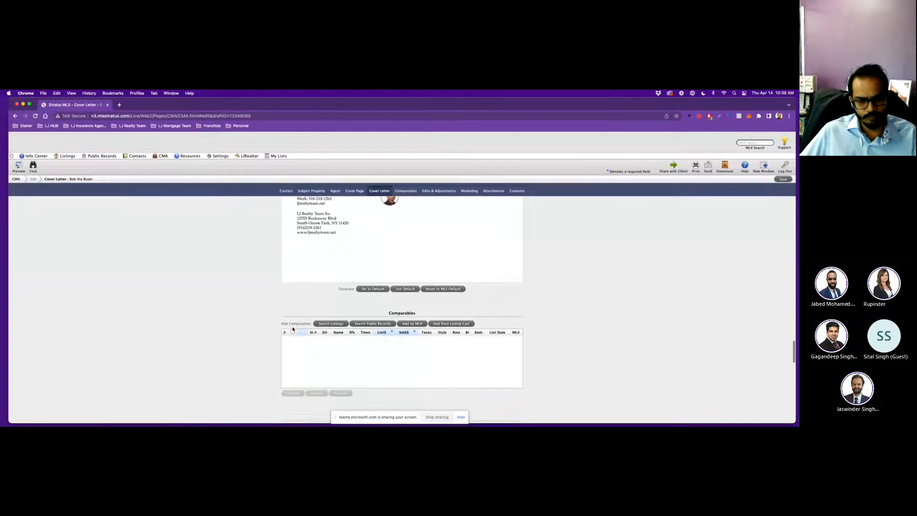
scroll(293, 328, "down", 1)
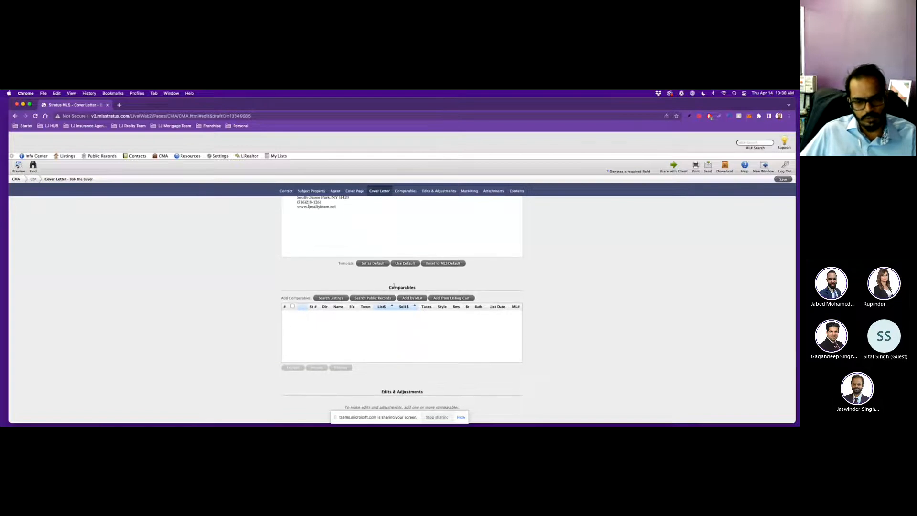
left_click_drag(388, 287, 416, 289)
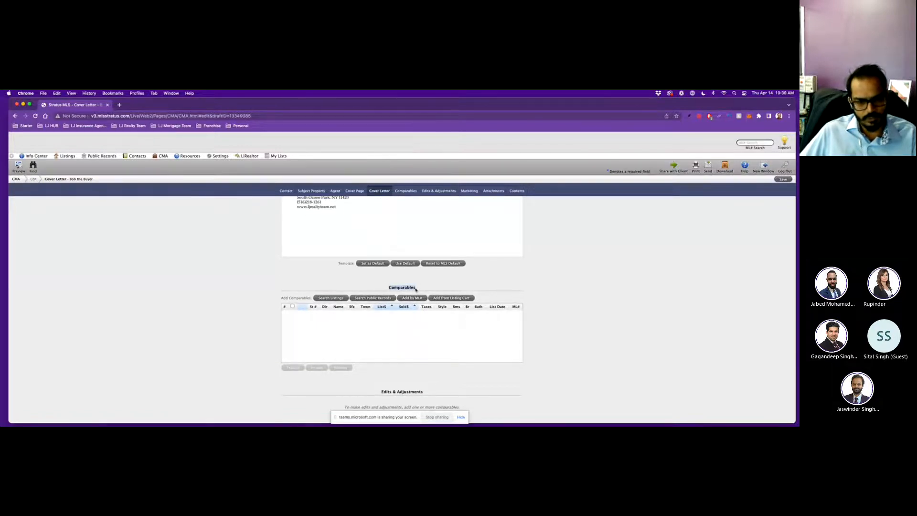
left_click(255, 339)
double_click(395, 287)
left_click(370, 289)
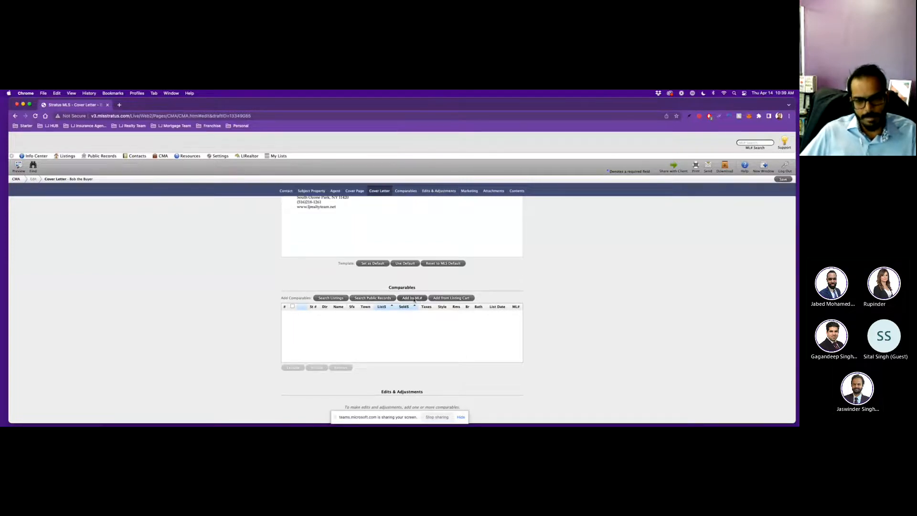
scroll(546, 303, "down", 3)
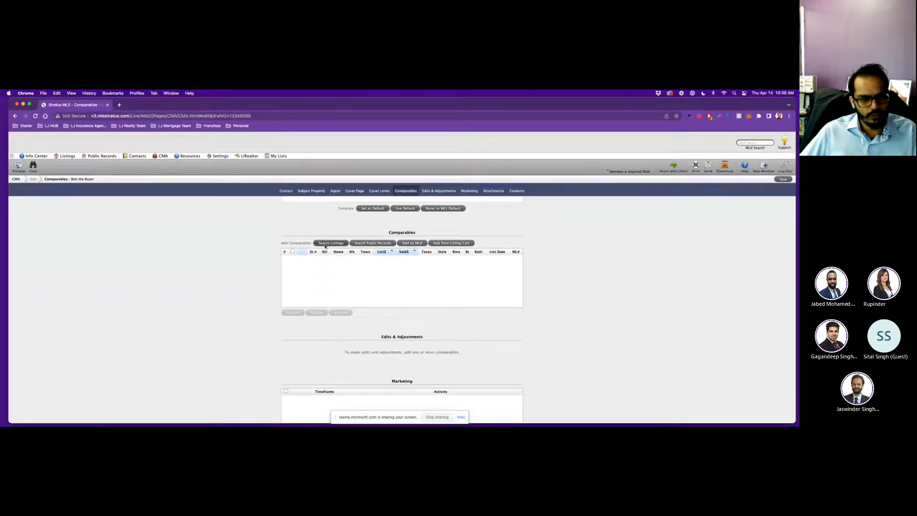
Search Available listings priced 600000 to 700000 to open the comparables criteria form.
left_click(325, 244)
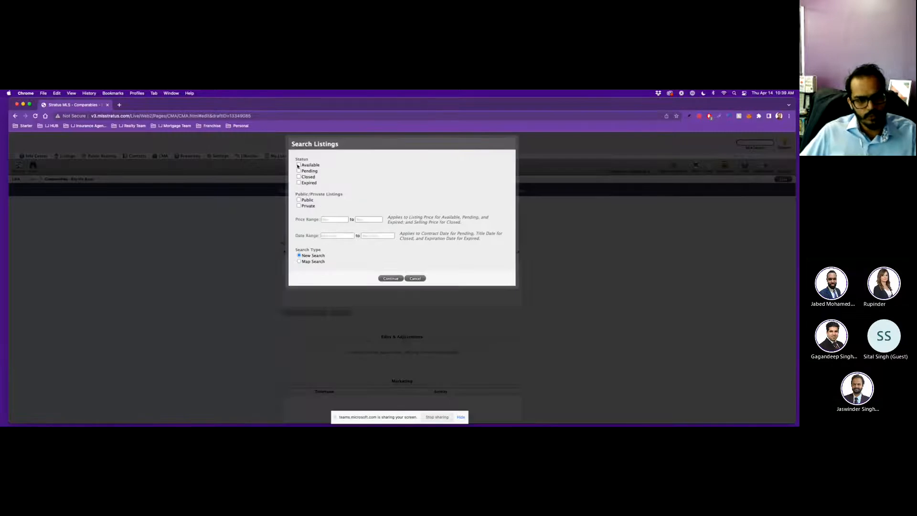
left_click_drag(296, 159, 310, 169)
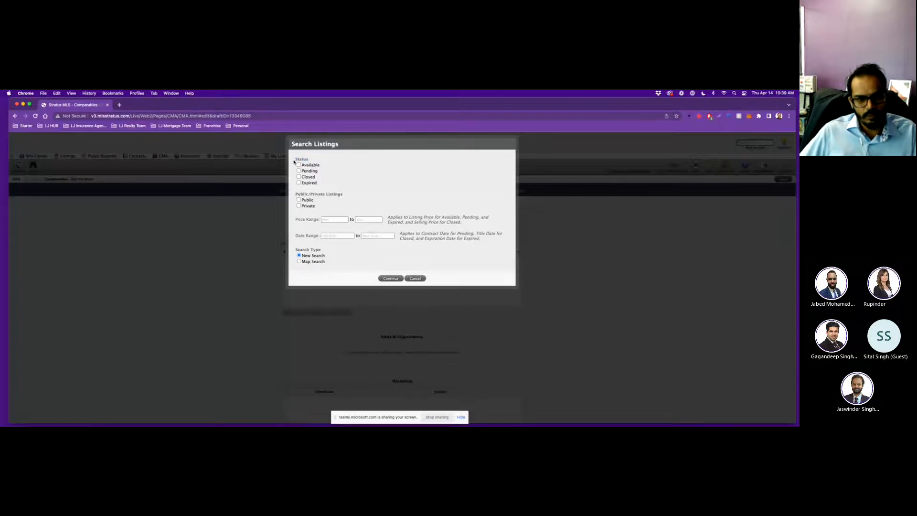
left_click(317, 161)
left_click(299, 164)
left_click(326, 219)
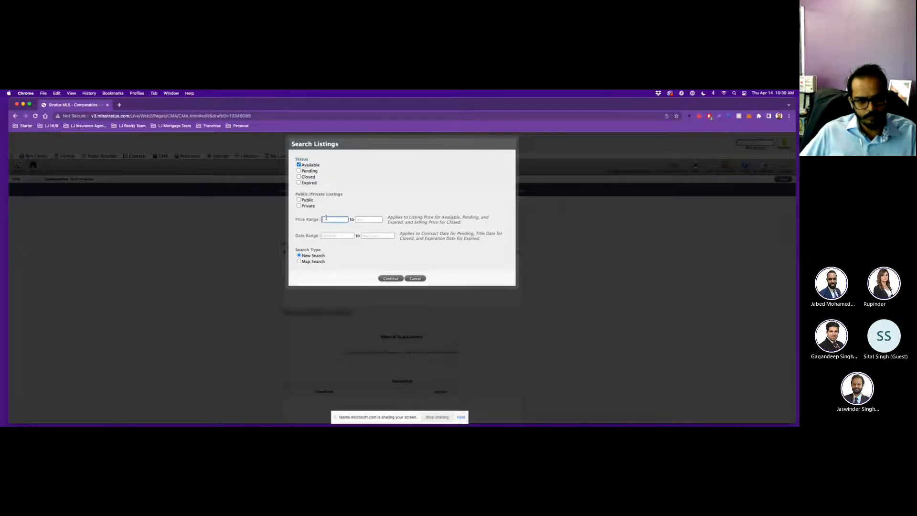
type("600000")
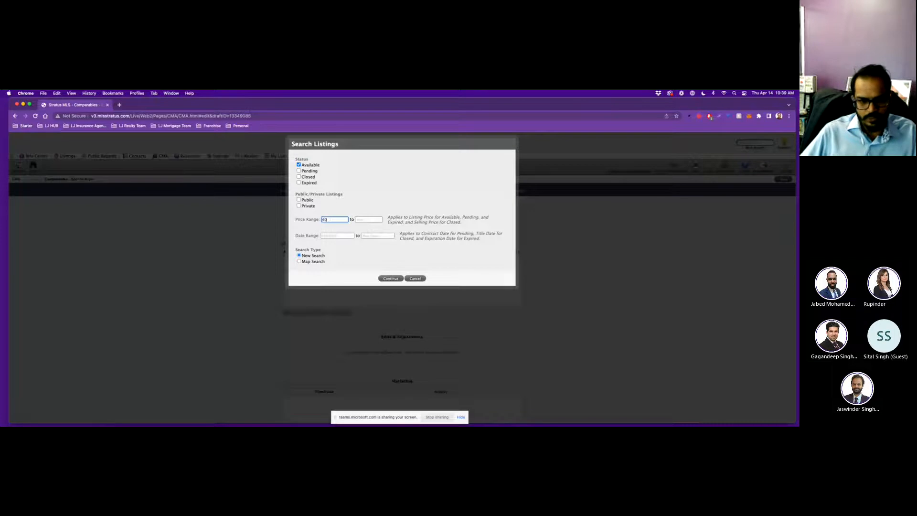
left_click(364, 219)
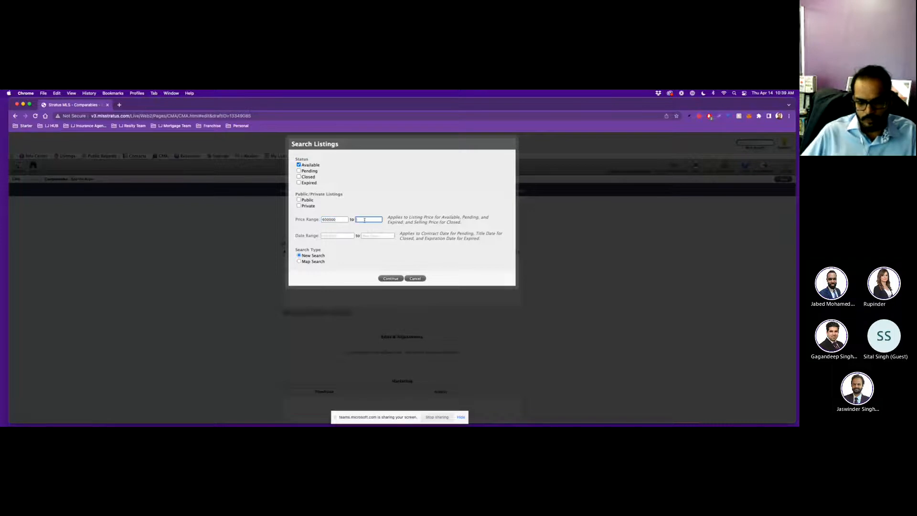
type("700000")
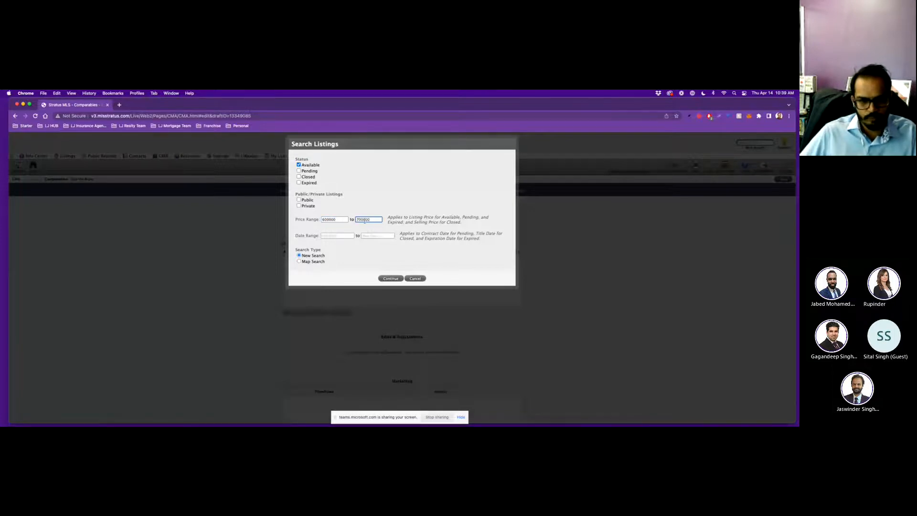
left_click(354, 227)
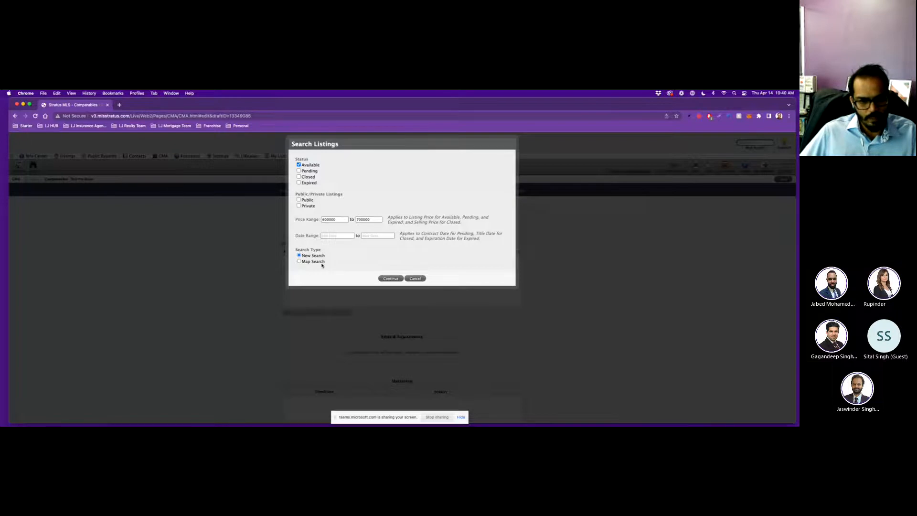
left_click(391, 278)
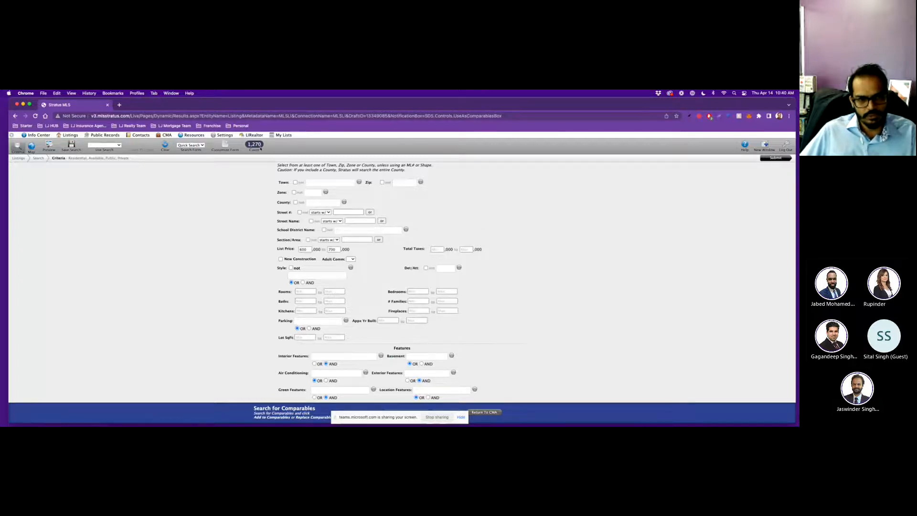
Add zip code 11420 to the comparables criteria, cutting the matches to 14 listings.
left_click(396, 183)
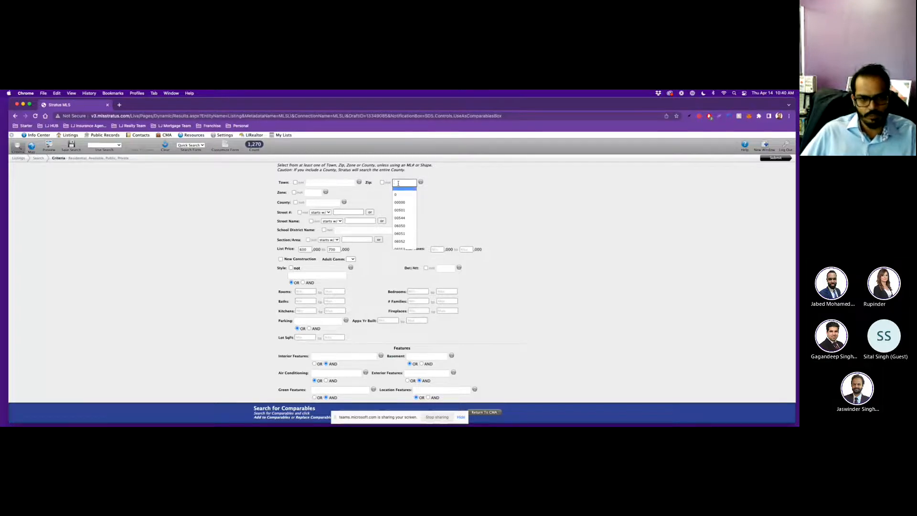
type("11420")
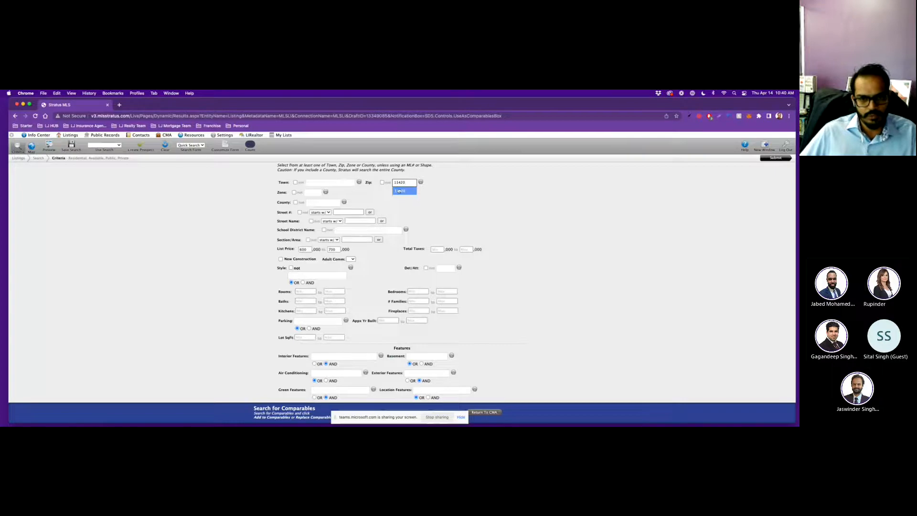
left_click(401, 193)
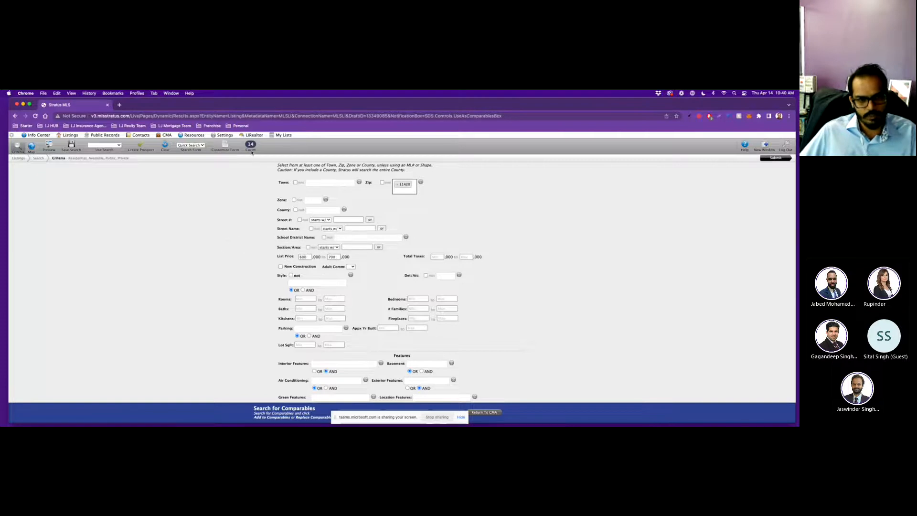
scroll(261, 270, "down", 1)
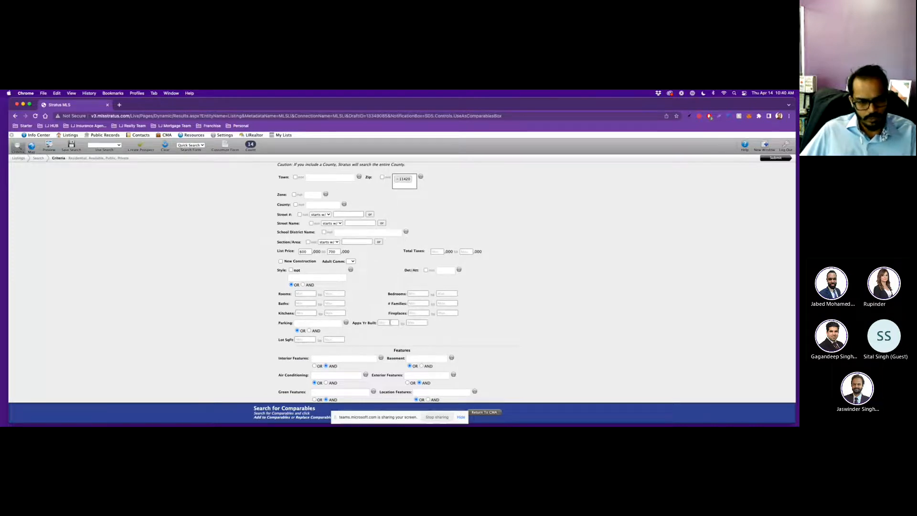
scroll(391, 322, "down", 5)
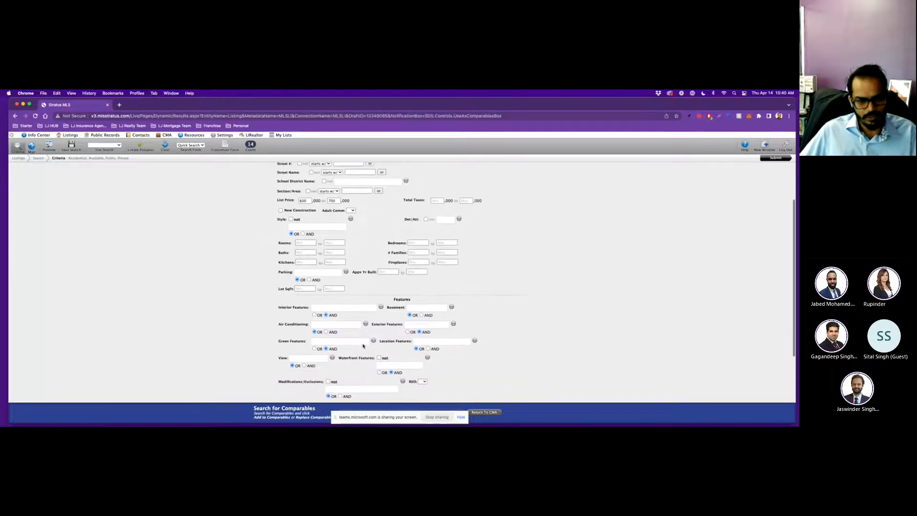
scroll(383, 218, "up", 5)
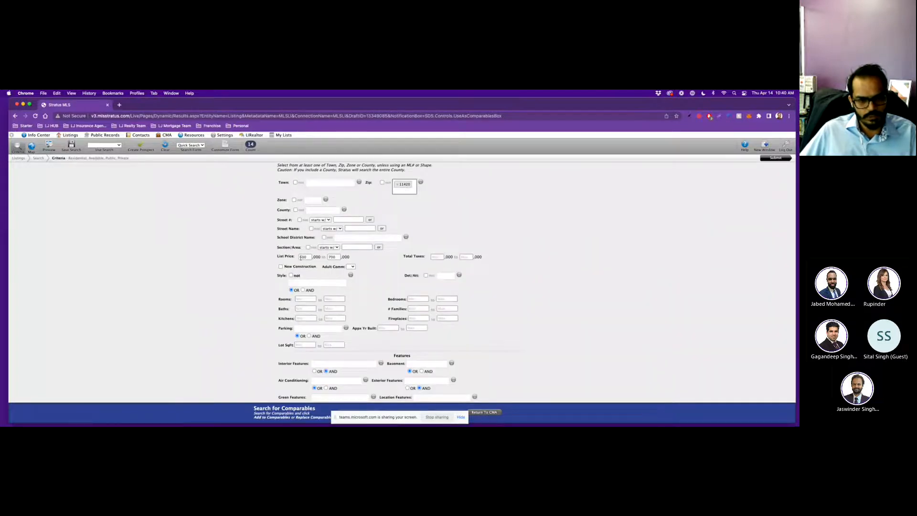
scroll(281, 358, "down", 12)
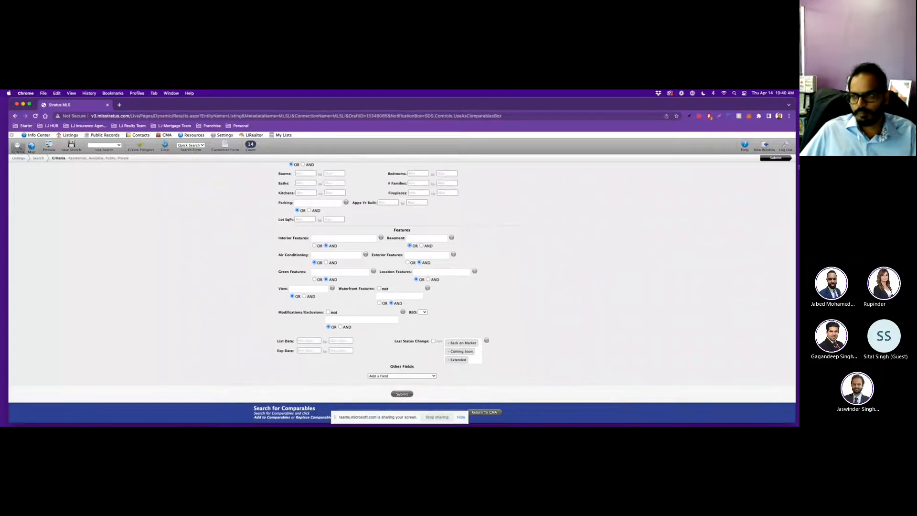
left_click_drag(795, 176, 440, 188)
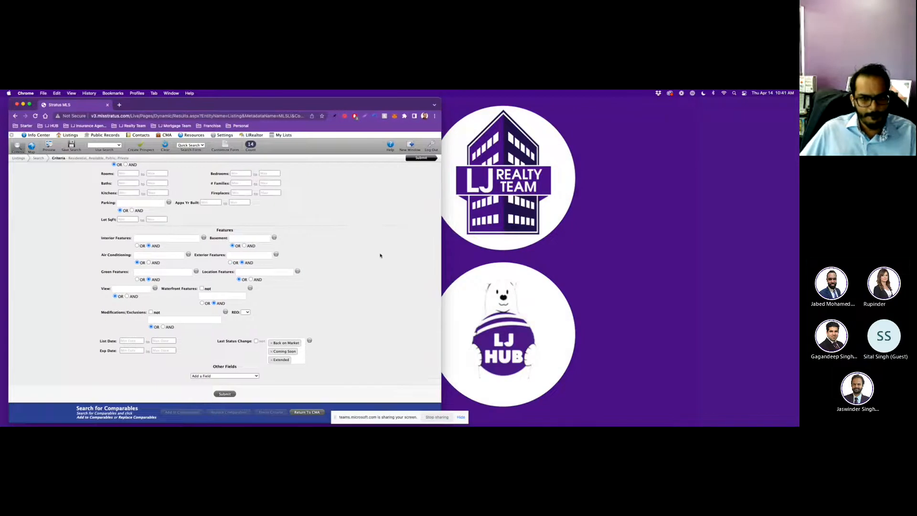
left_click(420, 159)
left_click_drag(217, 423, 217, 408)
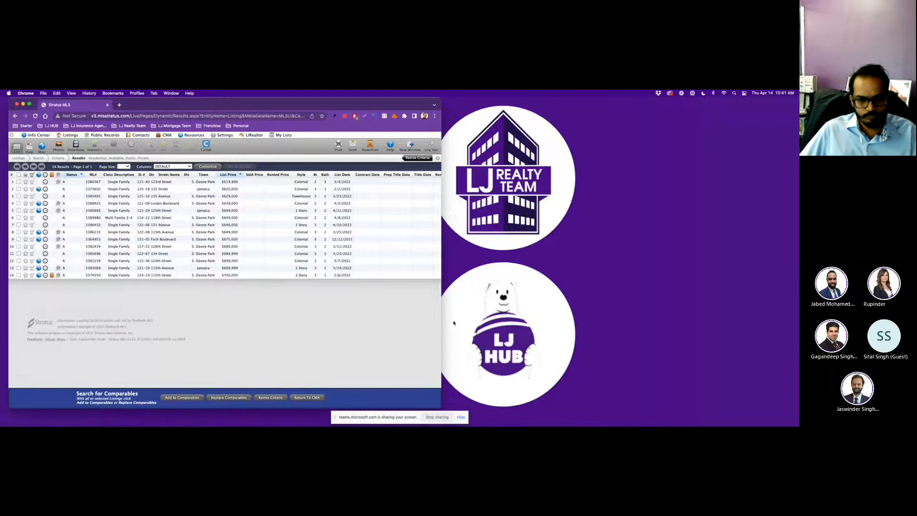
left_click_drag(441, 324, 799, 324)
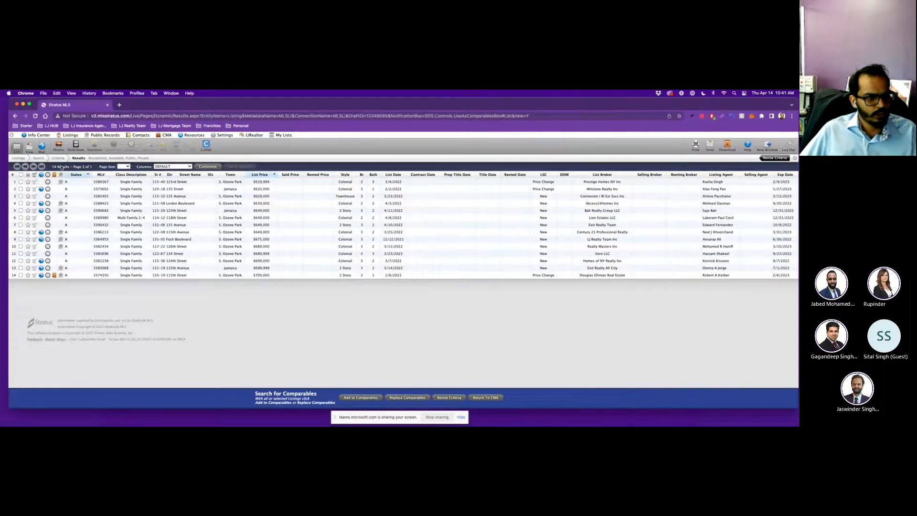
left_click(186, 182)
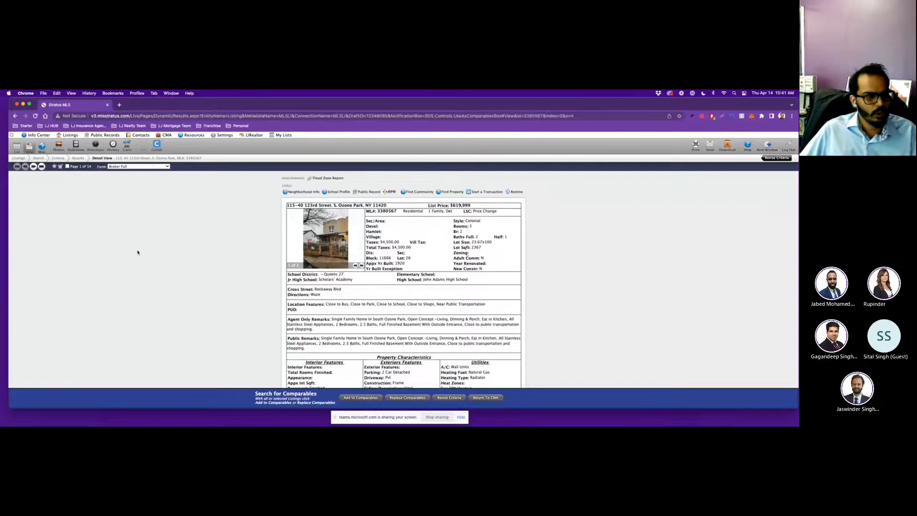
Mark the 123rd Street, Linden Boulevard, 125th Street and 118th Street listings and add them as comparables.
left_click(67, 167)
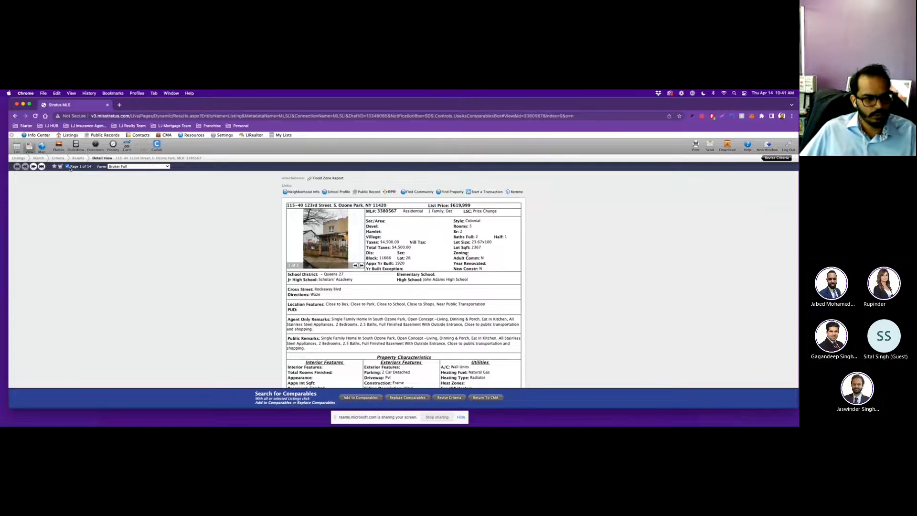
left_click(34, 166)
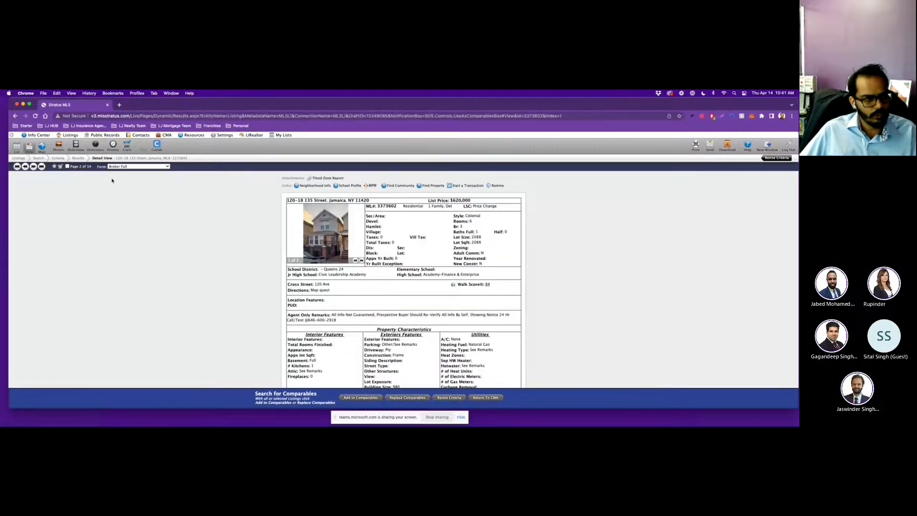
left_click(33, 166)
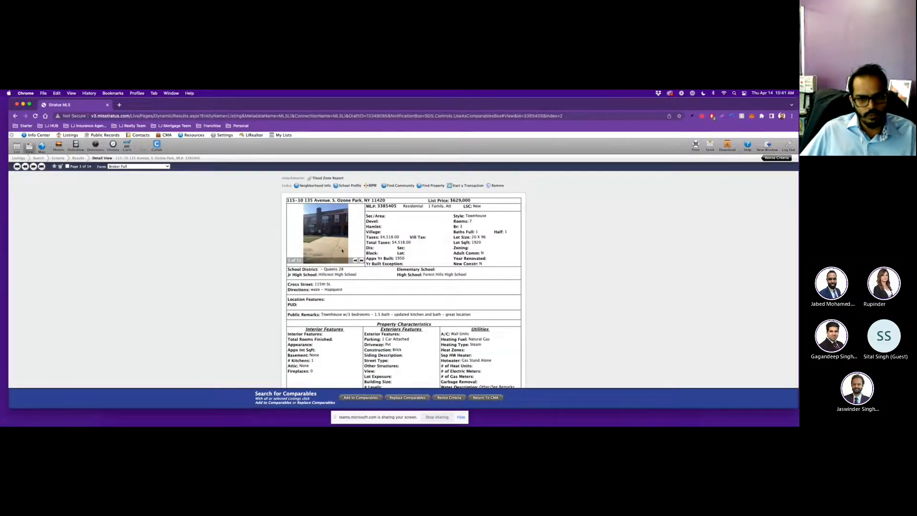
left_click(34, 166)
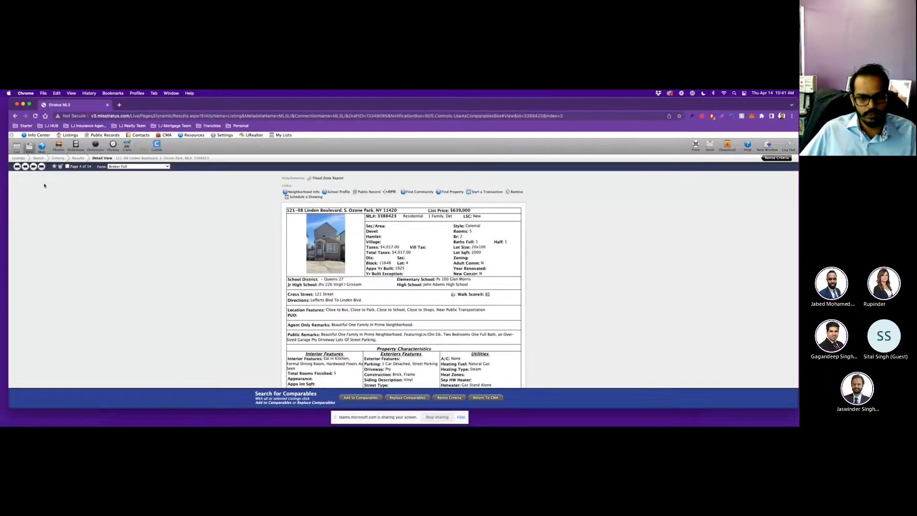
scroll(267, 279, "down", 1)
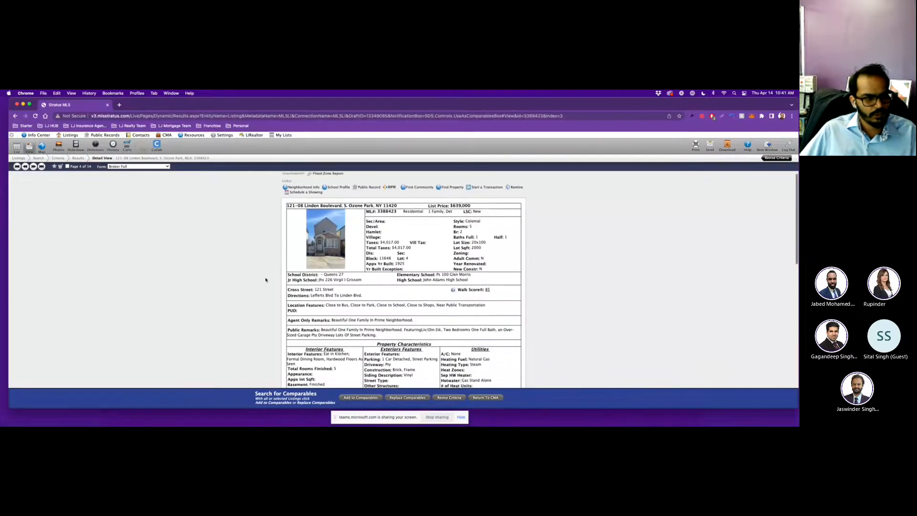
scroll(267, 249, "down", 2)
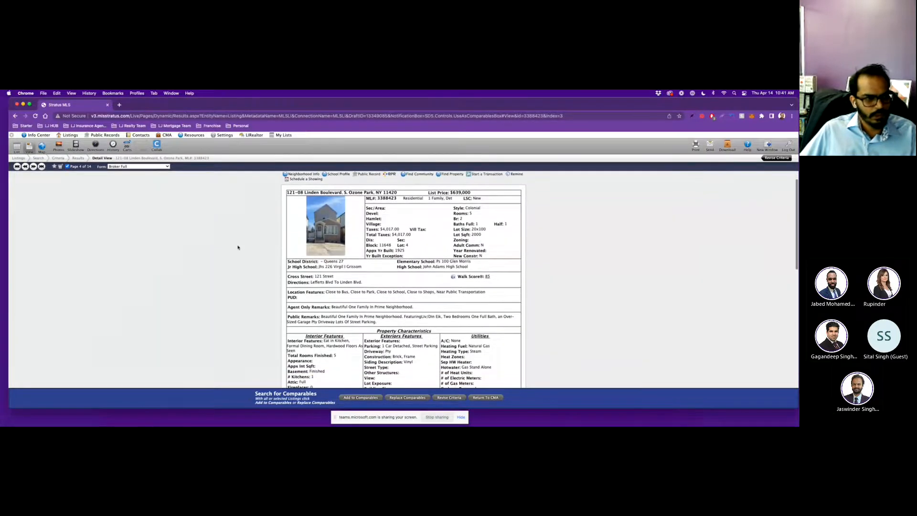
left_click(33, 167)
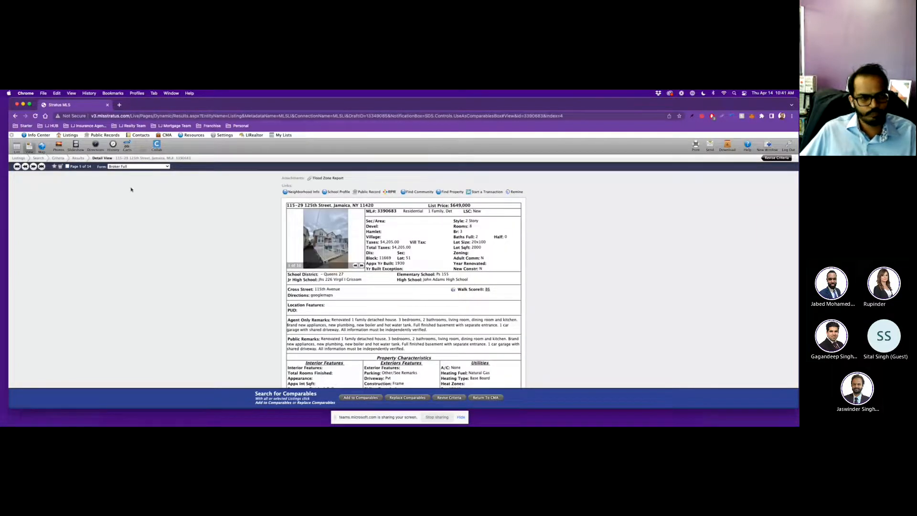
left_click(33, 167)
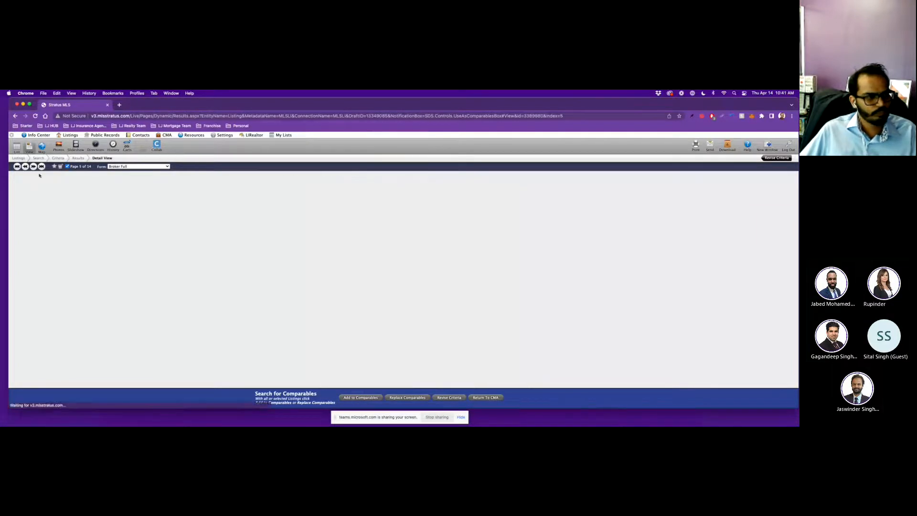
left_click(67, 167)
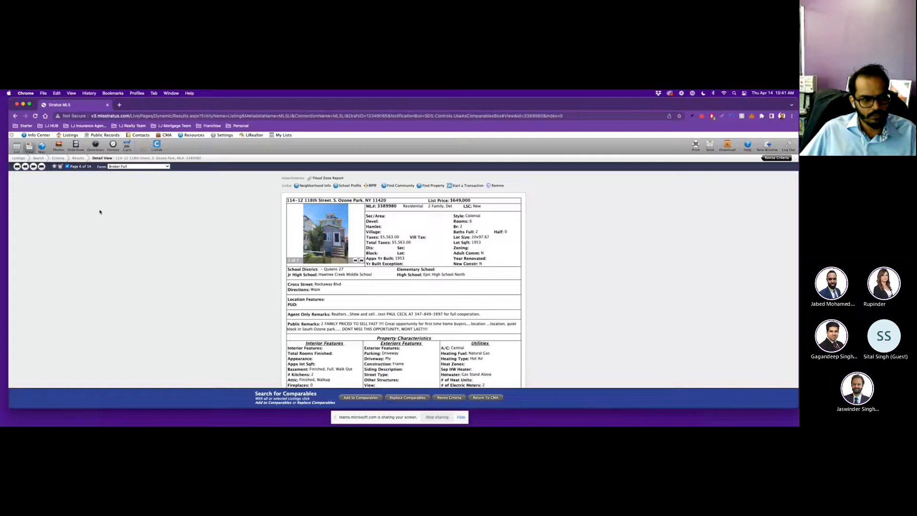
left_click(351, 399)
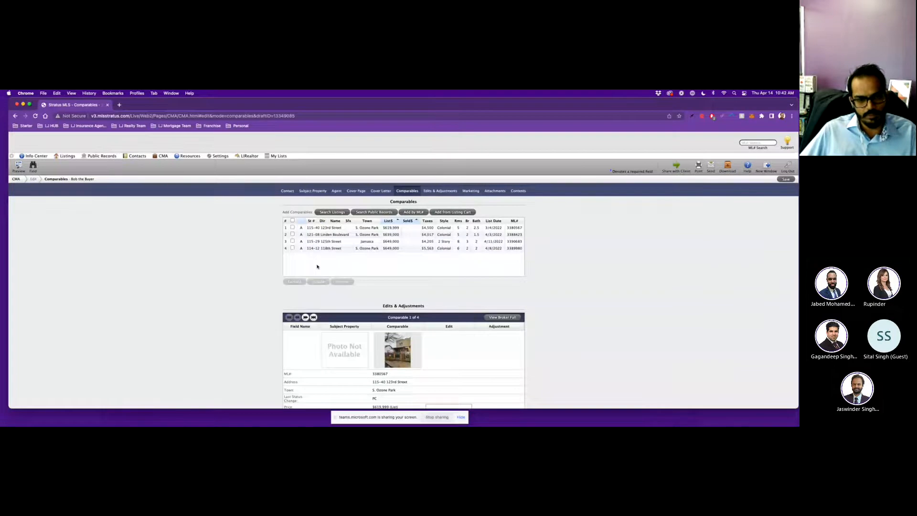
Run a new closed-listings comparables search, including public and private listings, returning 116 results.
left_click(325, 213)
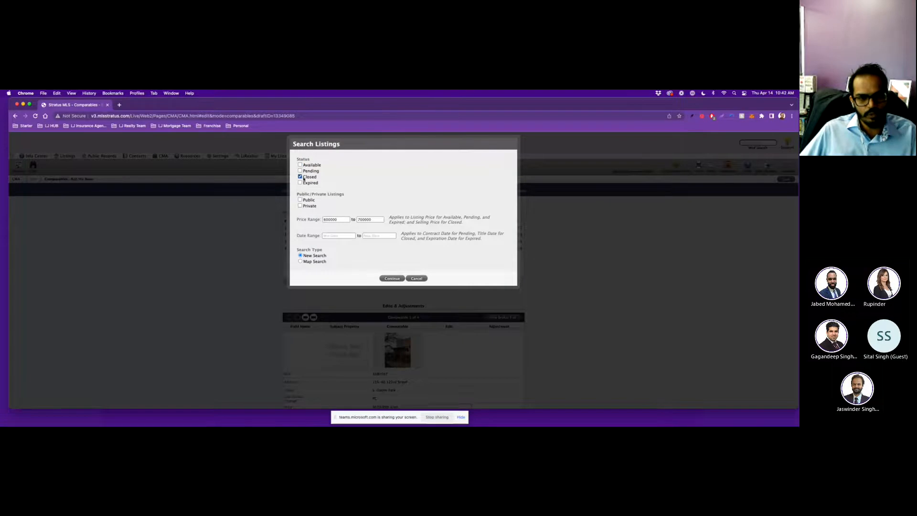
left_click(301, 200)
left_click(301, 206)
left_click(392, 278)
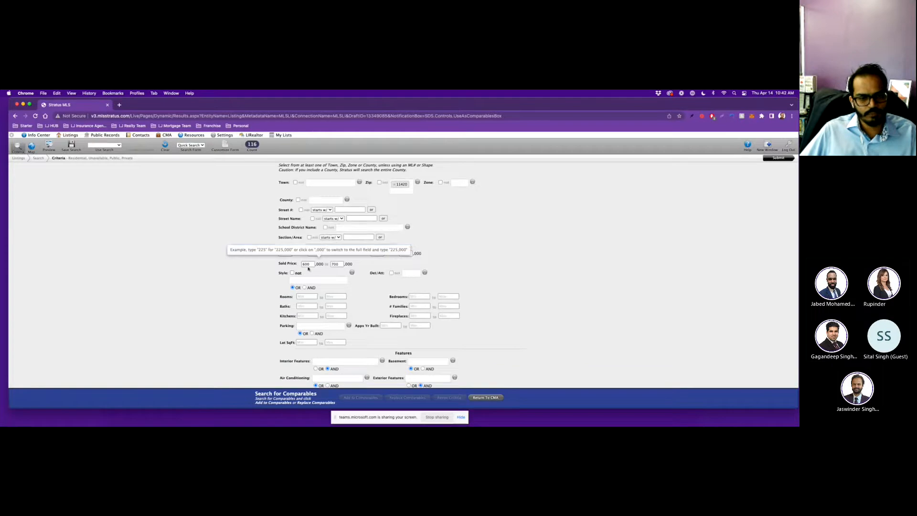
scroll(248, 256, "down", 1)
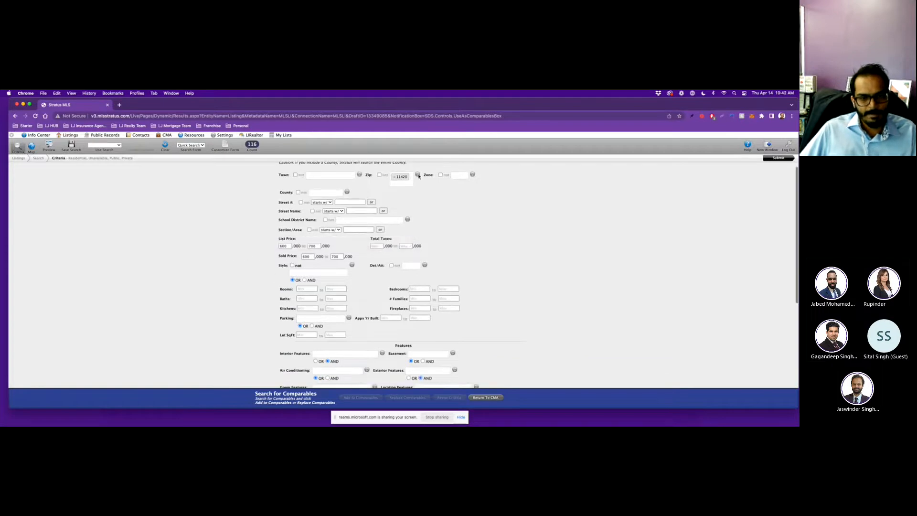
scroll(102, 219, "down", 1)
scroll(100, 214, "down", 2)
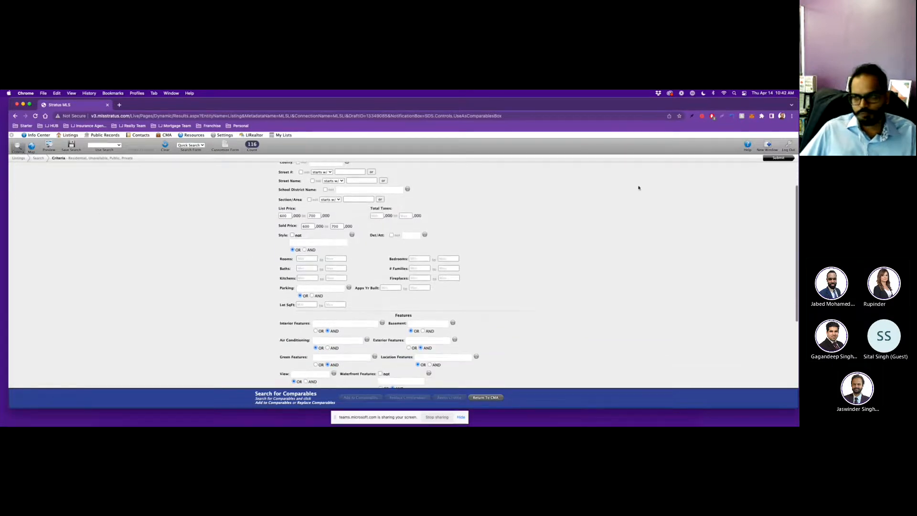
left_click(779, 158)
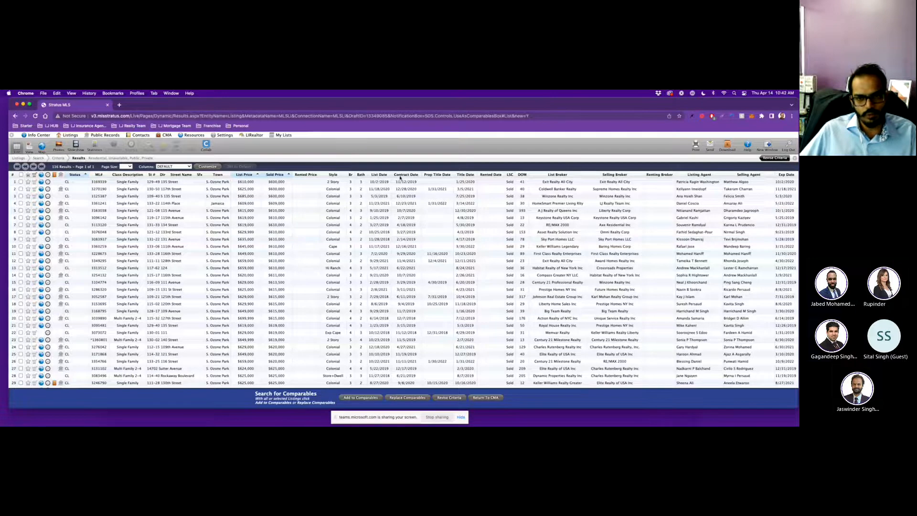
Sort results by Title Date descending and open the $685,000 133rd Avenue listing's details.
left_click(467, 176)
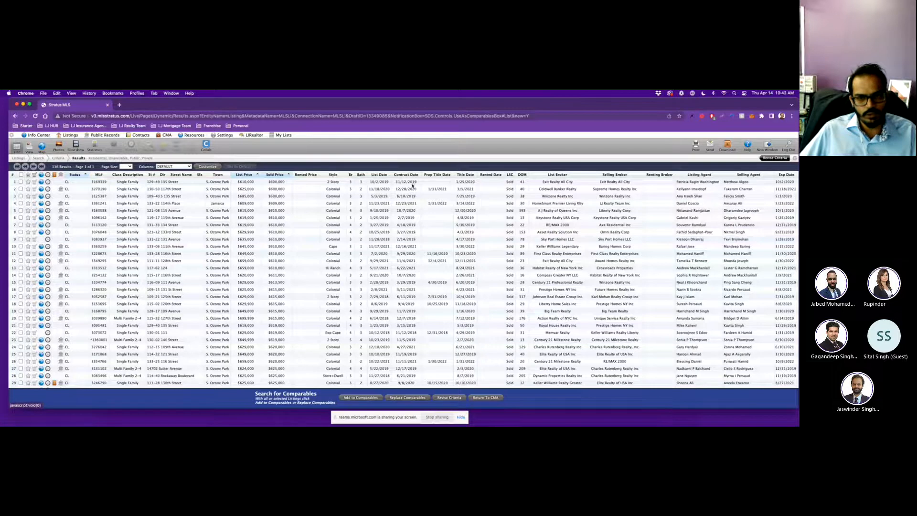
left_click(465, 176)
left_click(459, 182)
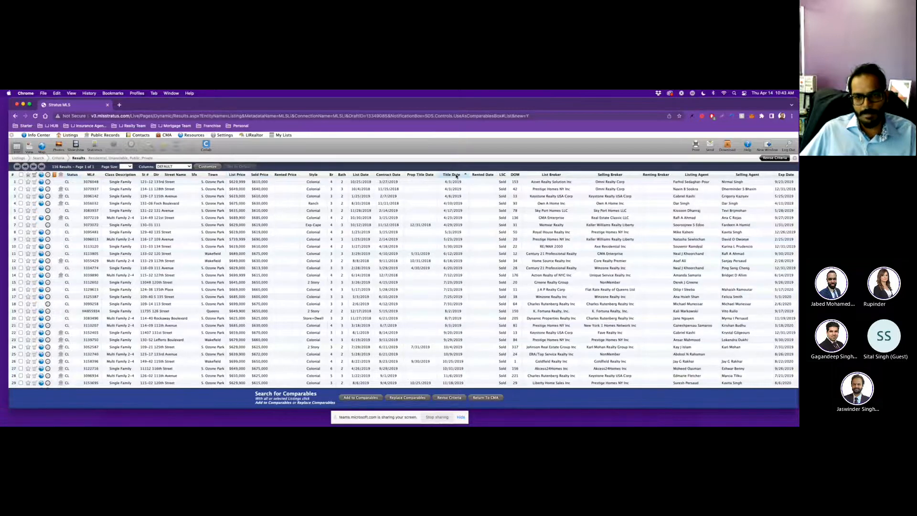
left_click(457, 177)
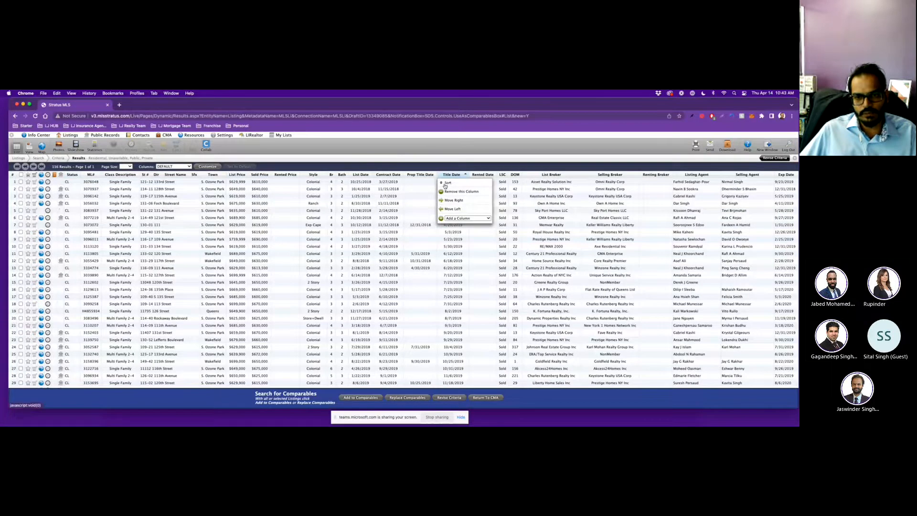
left_click(445, 184)
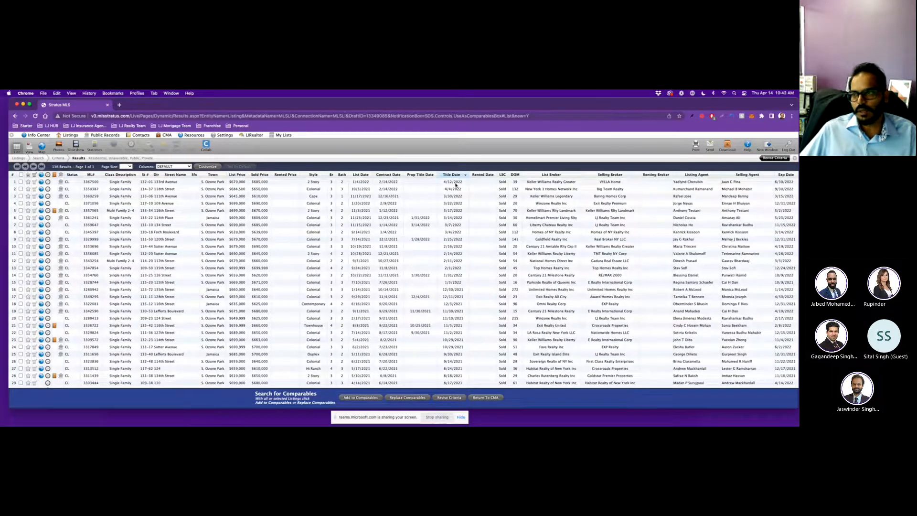
left_click(455, 183)
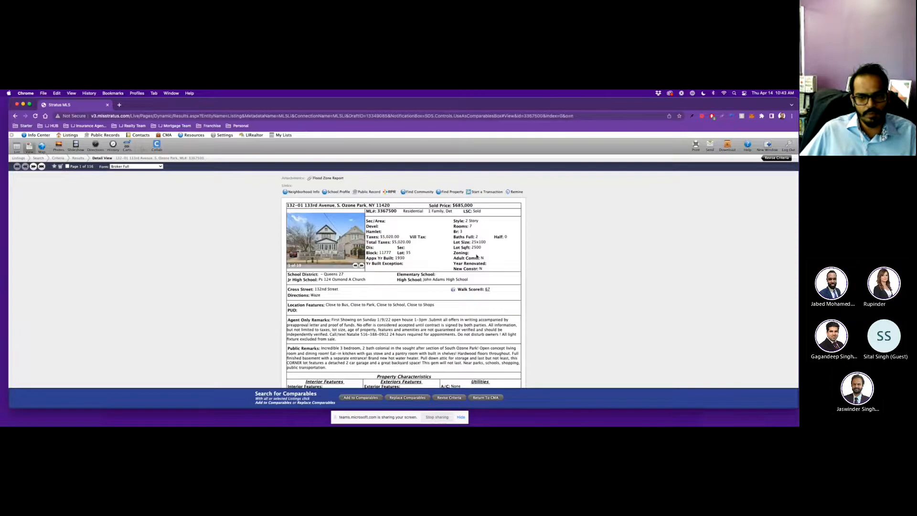
Mark the 133rd Avenue, 118th Street and 109 Avenue closed sales and add them as comparables.
scroll(386, 257, "down", 15)
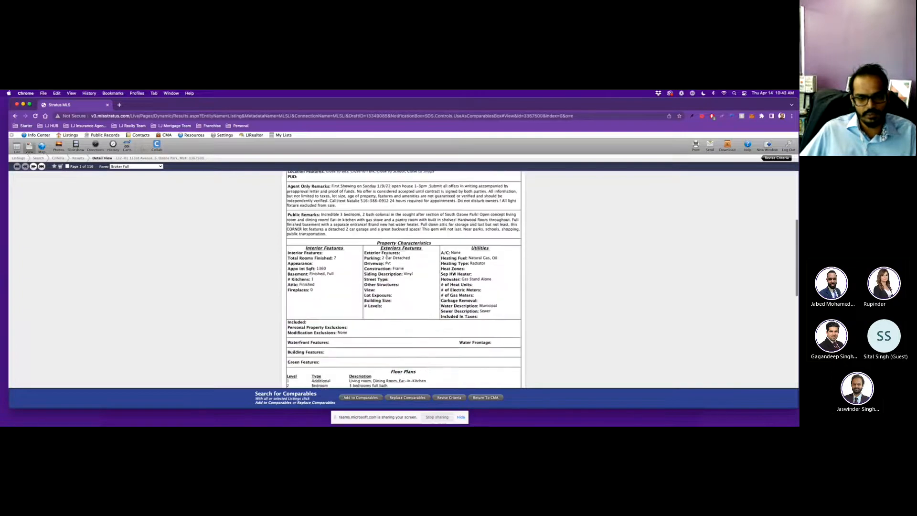
scroll(244, 259, "up", 5)
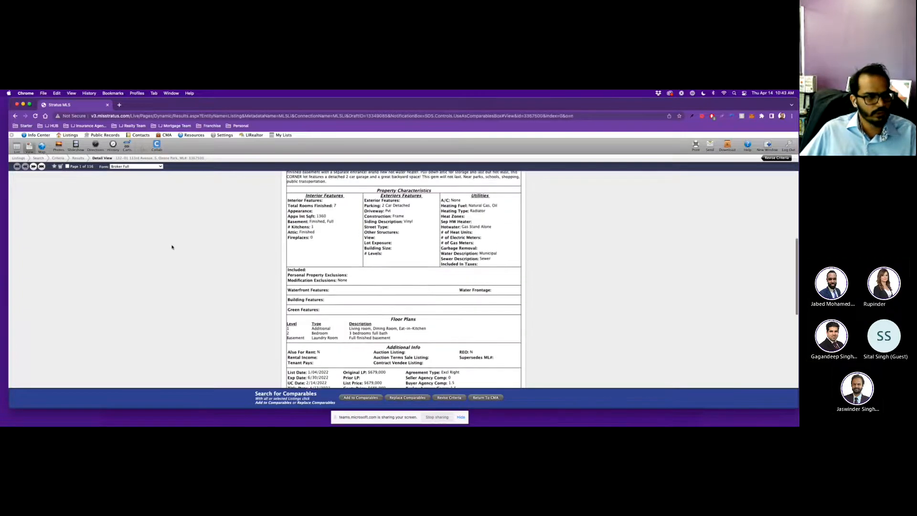
left_click(68, 166)
left_click(34, 166)
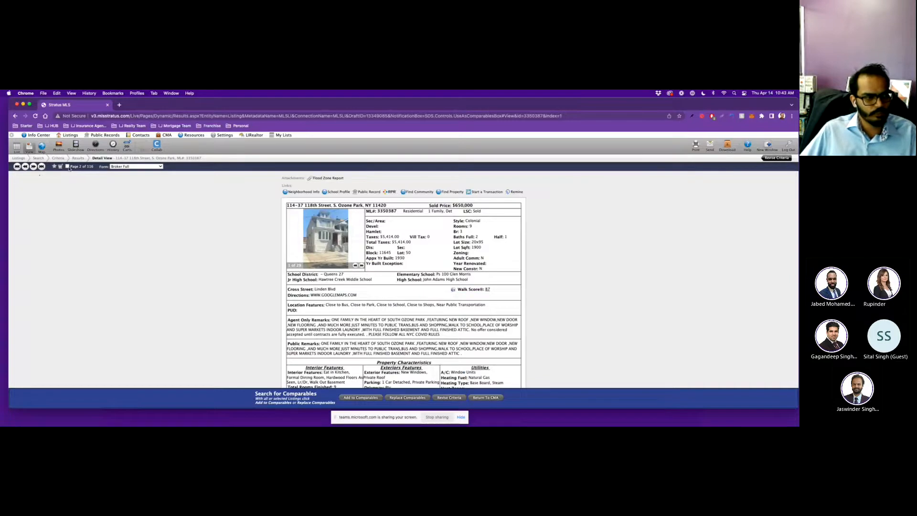
left_click(33, 167)
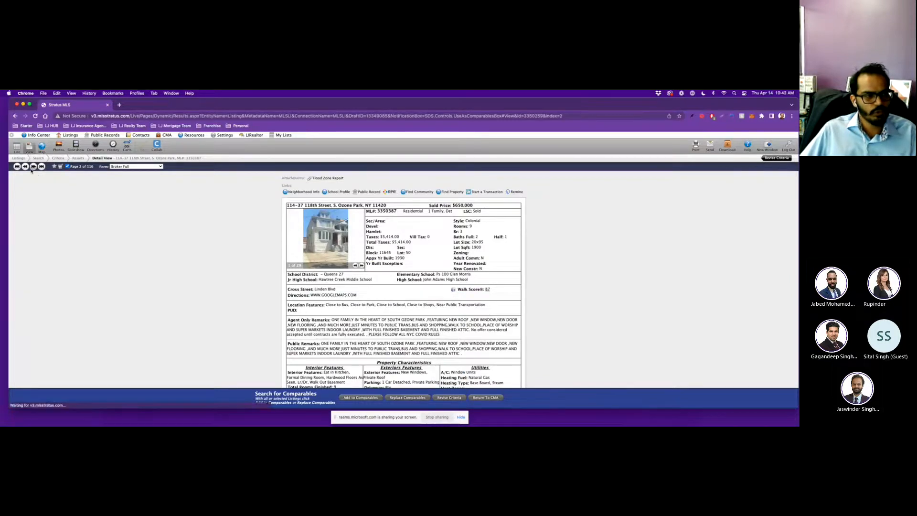
left_click(33, 167)
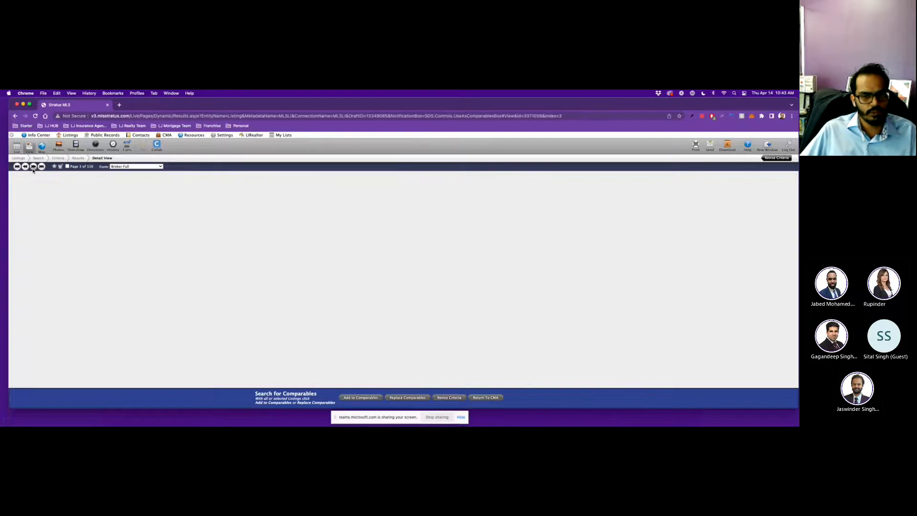
left_click(68, 166)
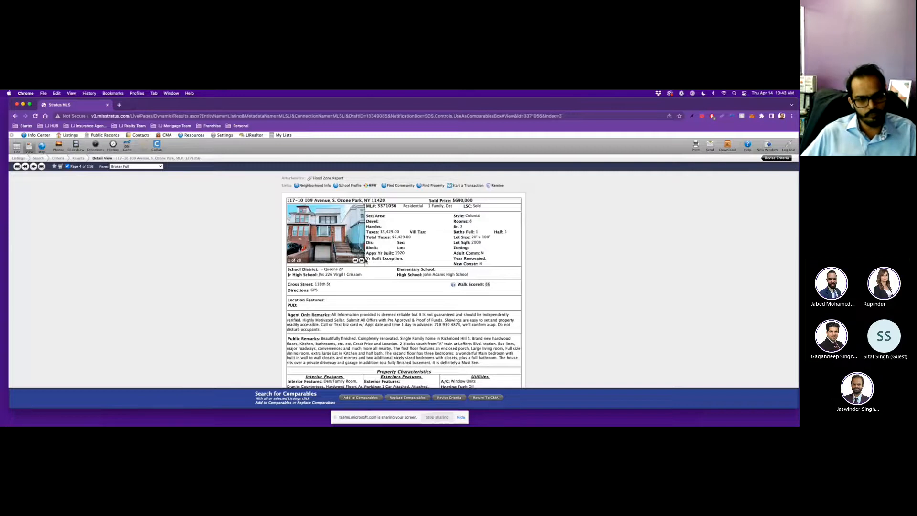
left_click(352, 399)
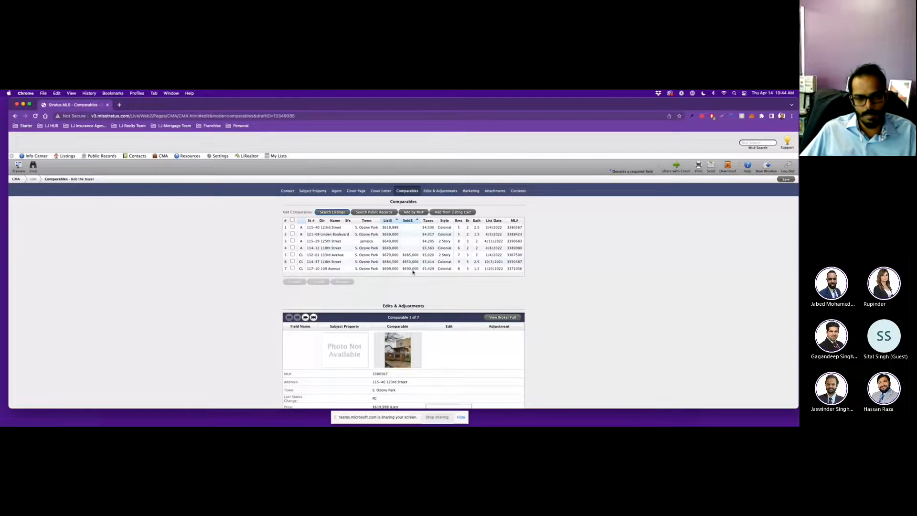
Select all seven comparables and include them in the CMA report.
scroll(413, 271, "down", 1)
scroll(403, 270, "down", 1)
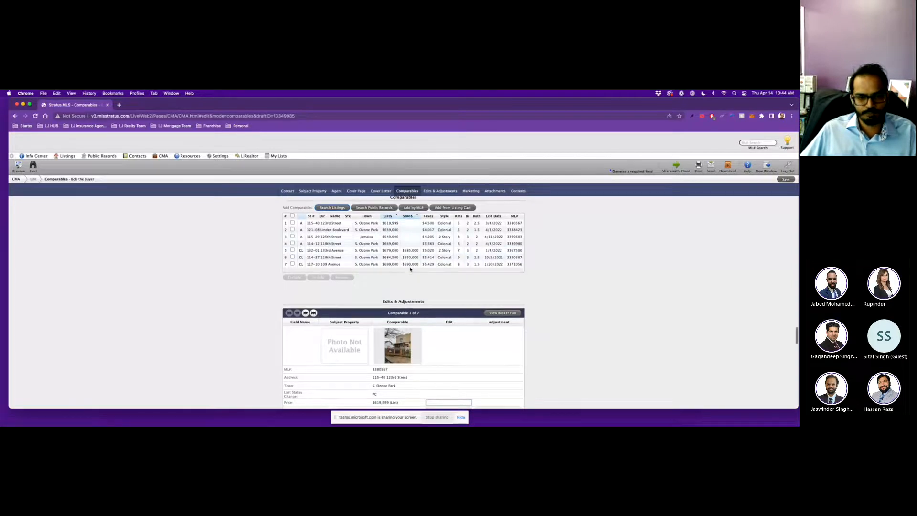
left_click(292, 216)
left_click(317, 277)
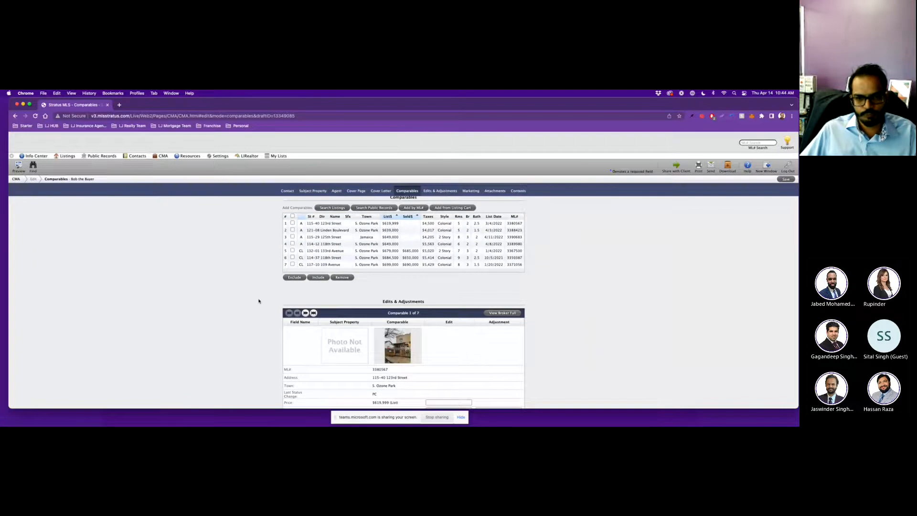
Step through the comparables' Edits & Adjustments and return to the first comparable.
scroll(258, 301, "down", 1)
scroll(258, 301, "down", 3)
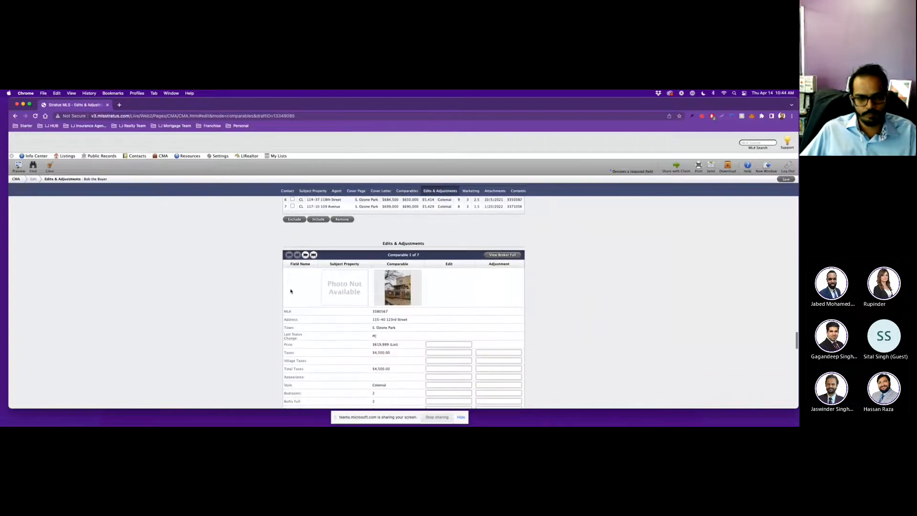
left_click(306, 254)
left_click(306, 255)
left_click(297, 255)
left_click(297, 254)
Scroll down the CMA edit page to the Marketing section.
scroll(270, 283, "down", 1)
scroll(270, 283, "down", 5)
scroll(270, 283, "up", 8)
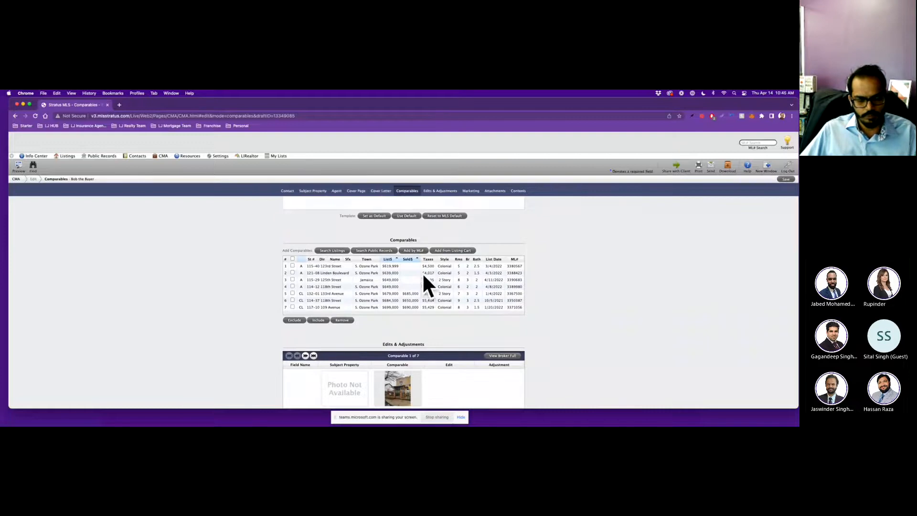
scroll(393, 304, "down", 1)
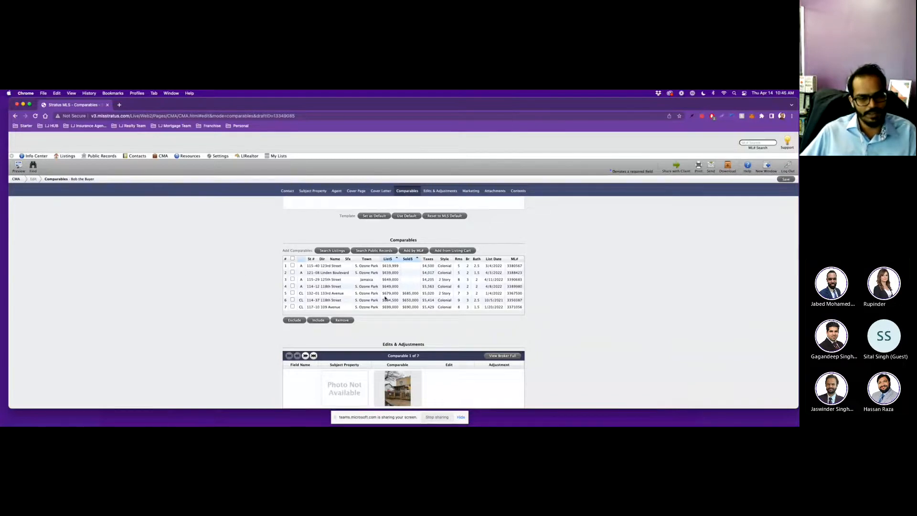
scroll(387, 298, "down", 3)
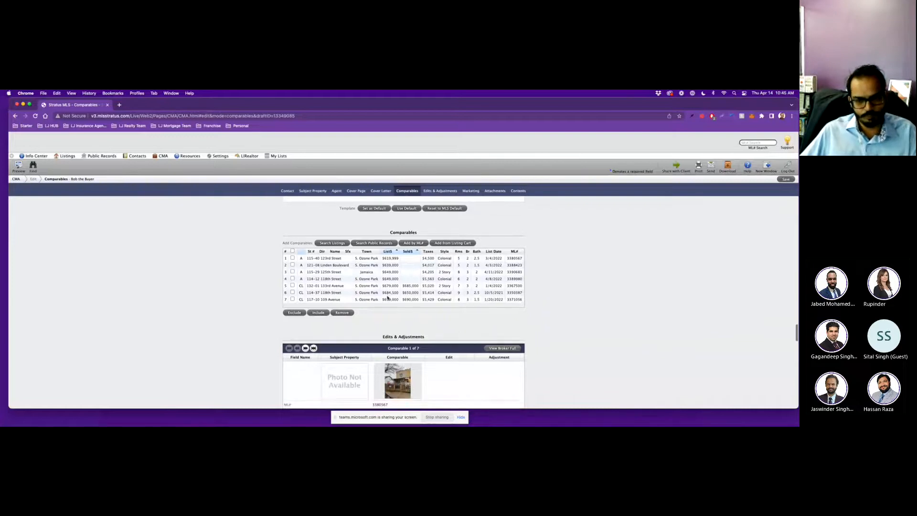
scroll(387, 298, "down", 5)
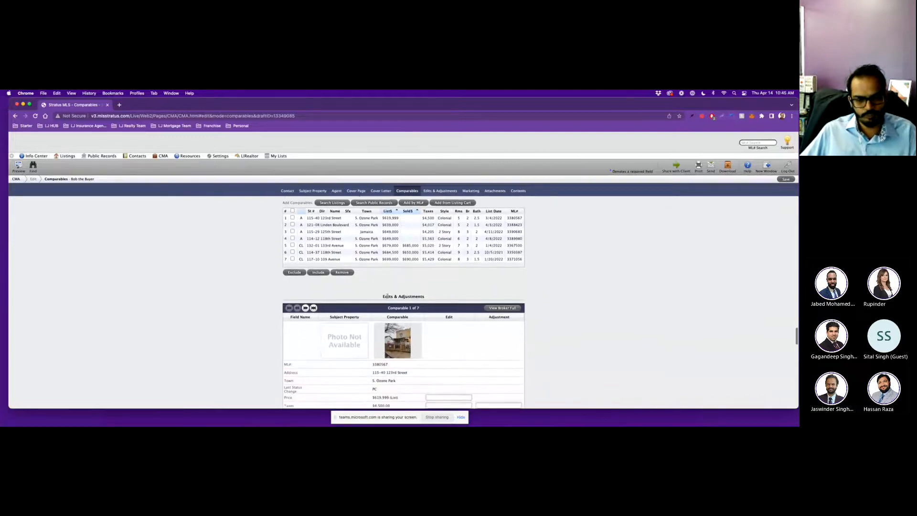
scroll(267, 324, "down", 6)
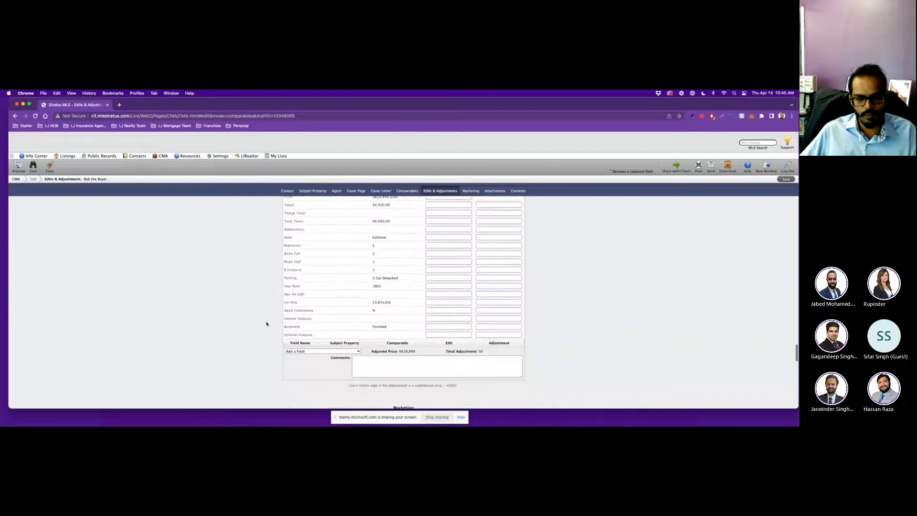
scroll(267, 324, "down", 2)
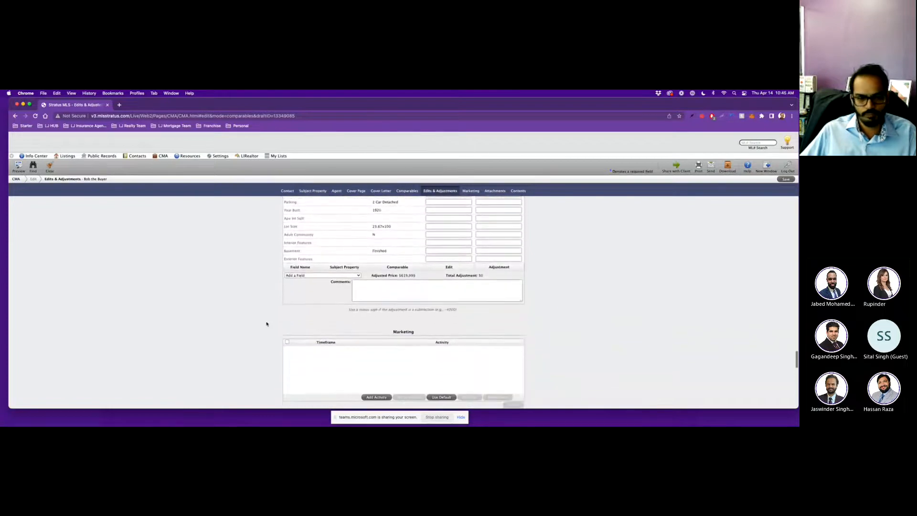
scroll(267, 323, "down", 1)
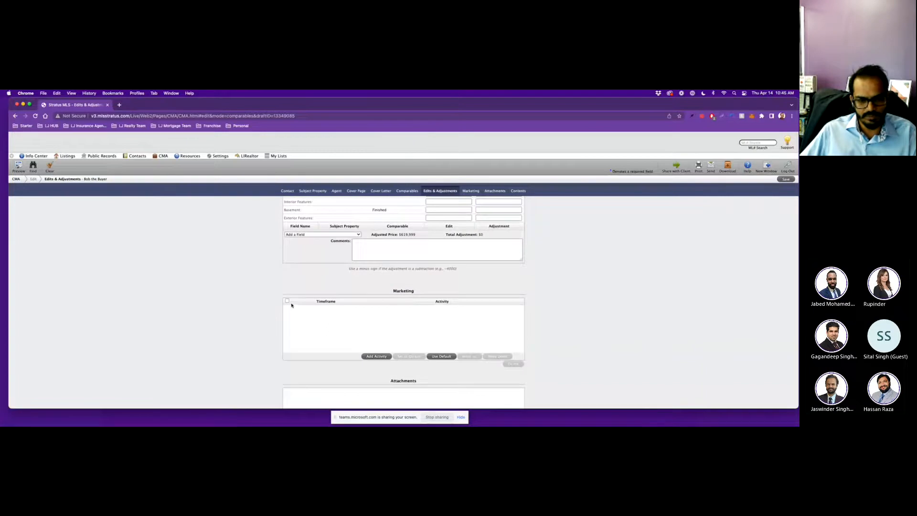
scroll(374, 362, "down", 4)
scroll(315, 258, "up", 1)
Add a blank marketing activity row, then scroll past Attachments to the Contents checklist.
left_click(376, 279)
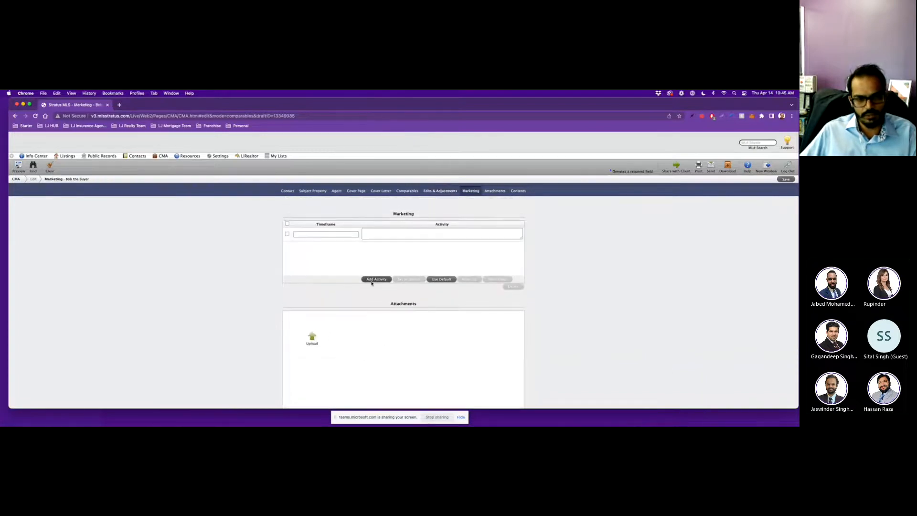
left_click(306, 233)
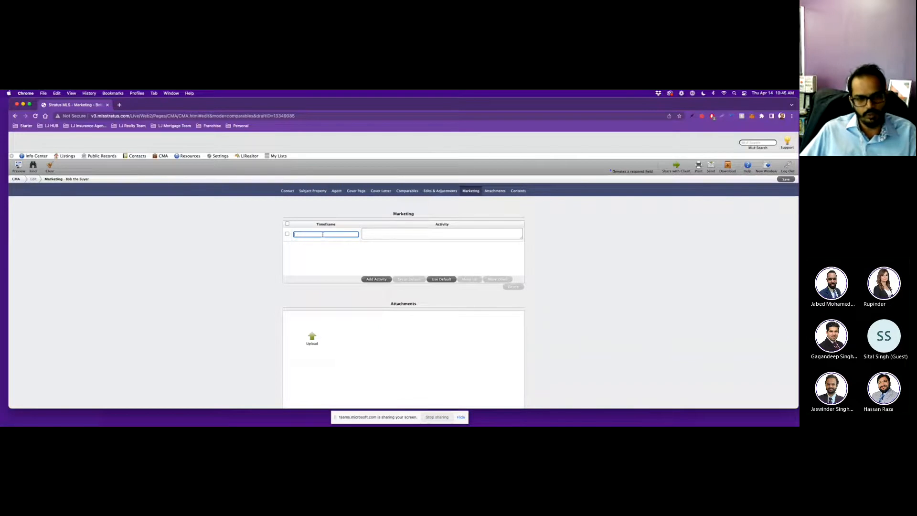
scroll(390, 239, "down", 1)
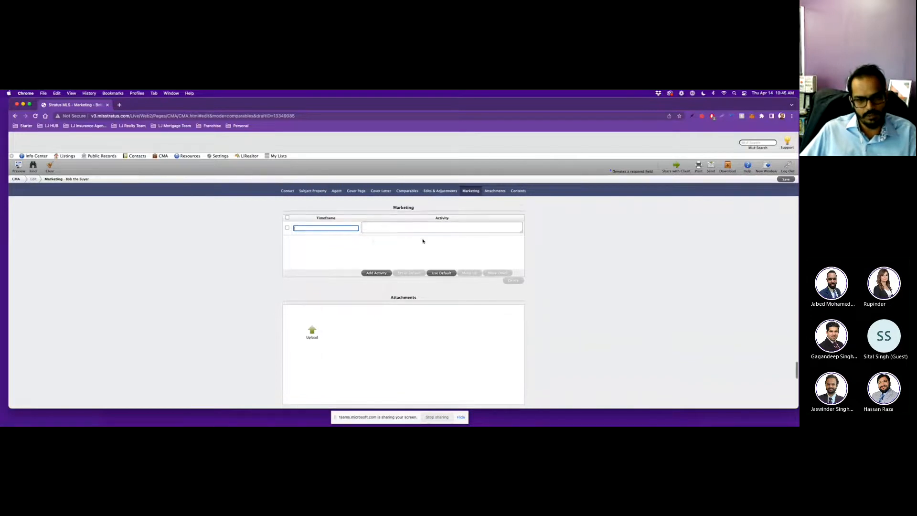
scroll(408, 264, "down", 5)
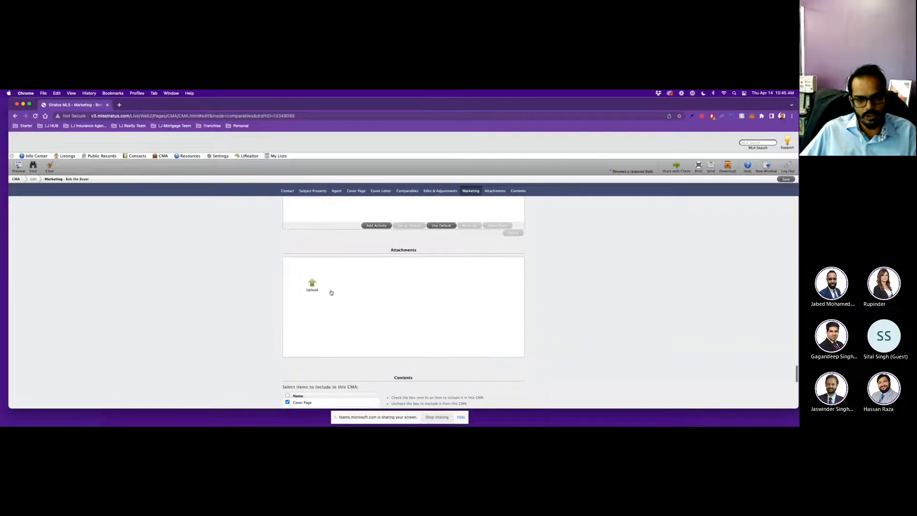
scroll(359, 295, "down", 4)
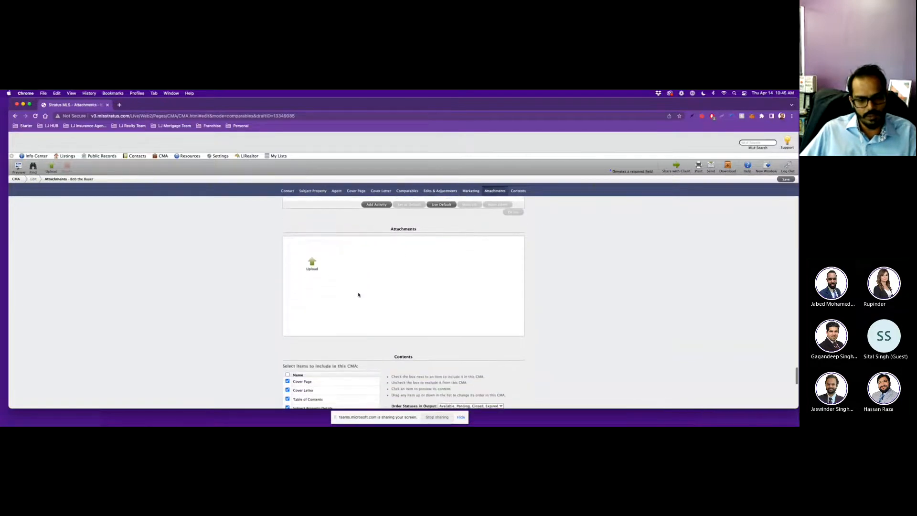
scroll(358, 294, "down", 9)
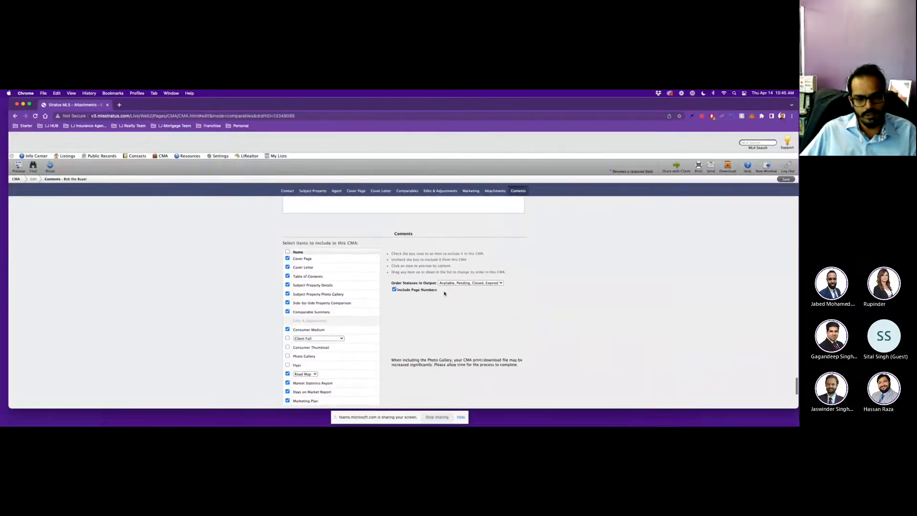
scroll(341, 317, "down", 2)
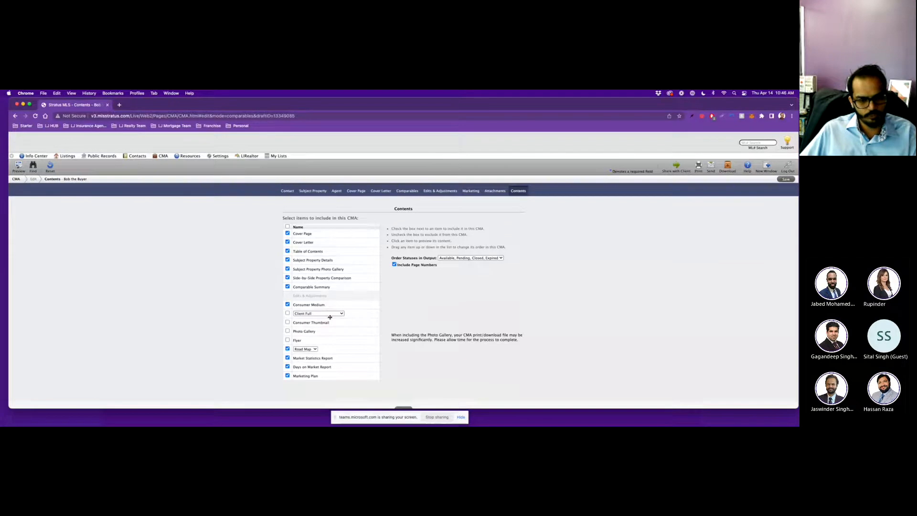
scroll(329, 317, "down", 2)
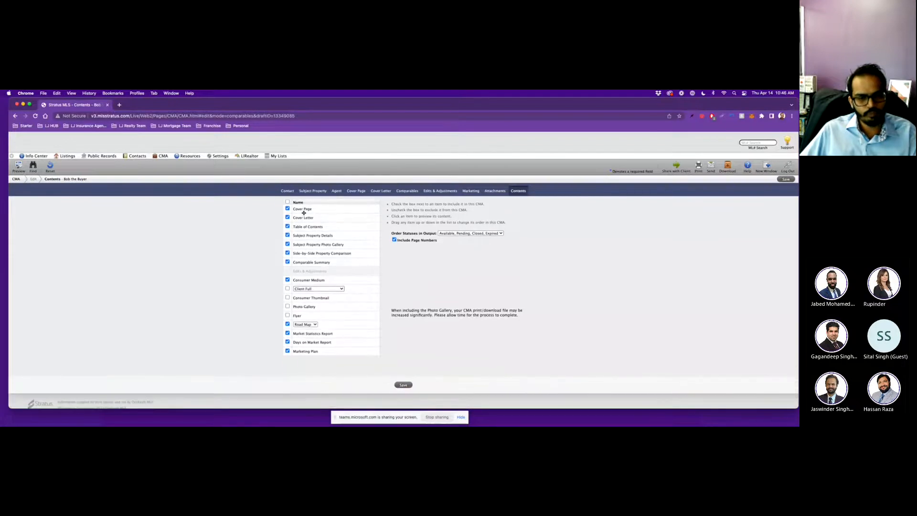
Save the buyer CMA, dismiss the 'CMA saved' confirmation, and return to the CMA list.
left_click(287, 191)
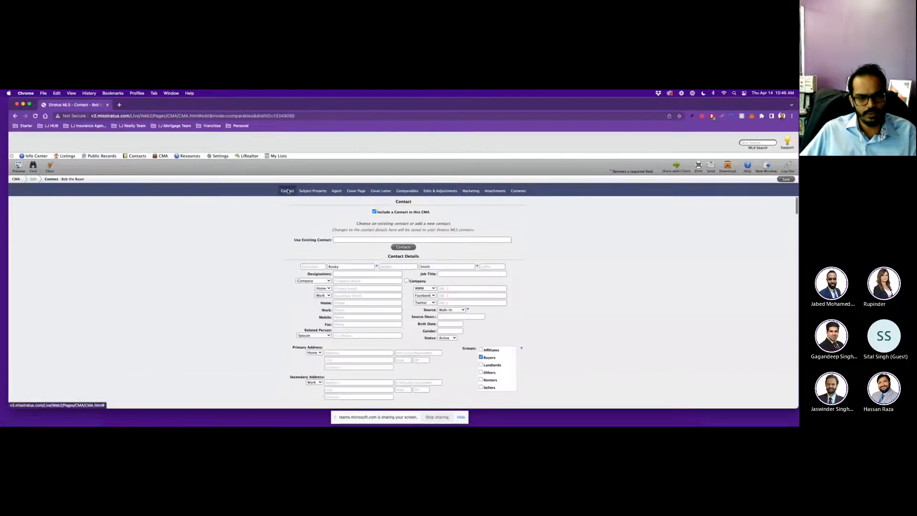
scroll(292, 257, "down", 6)
scroll(292, 257, "down", 15)
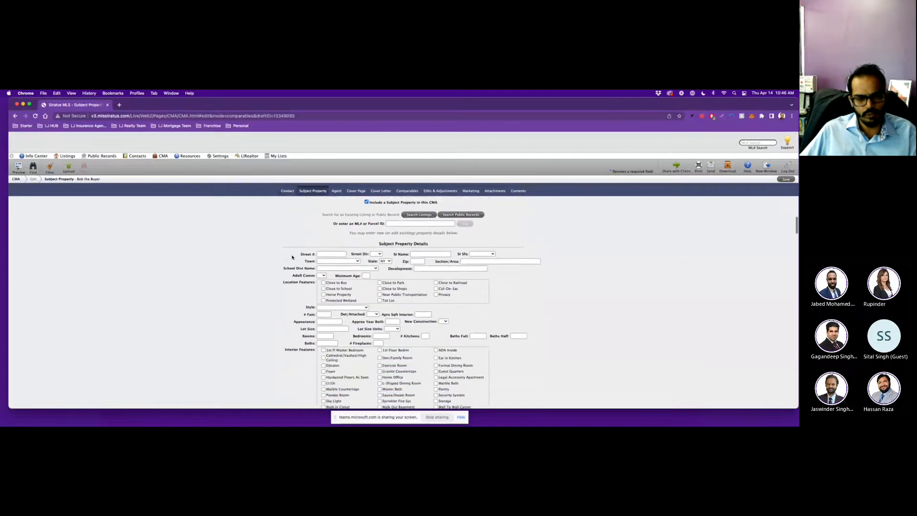
scroll(292, 257, "down", 8)
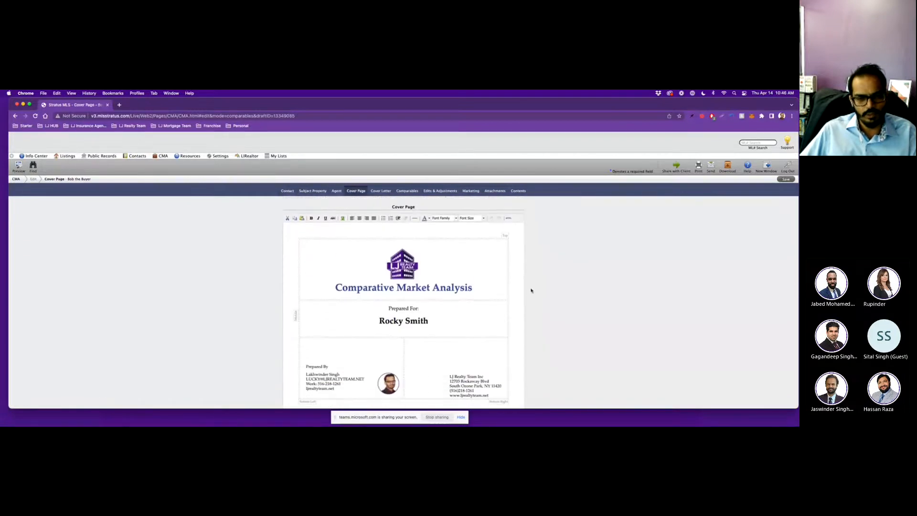
scroll(530, 289, "down", 7)
scroll(531, 290, "down", 15)
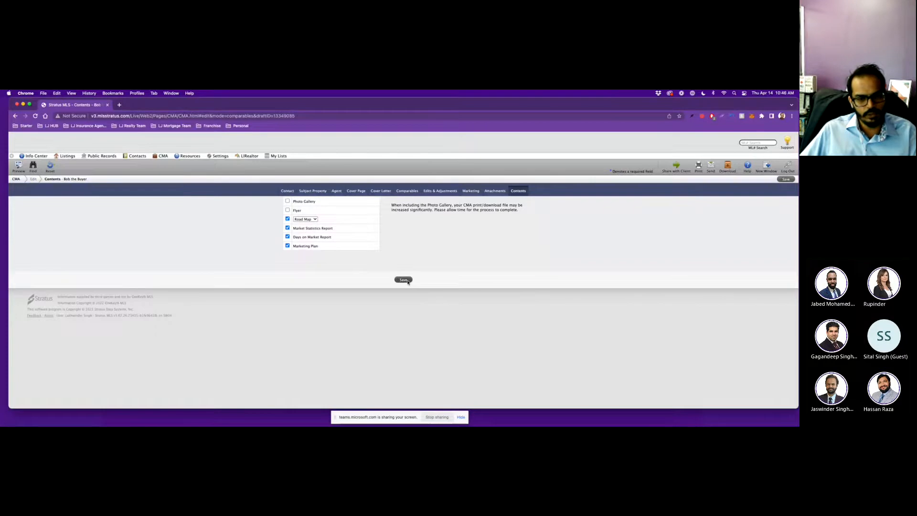
left_click(407, 281)
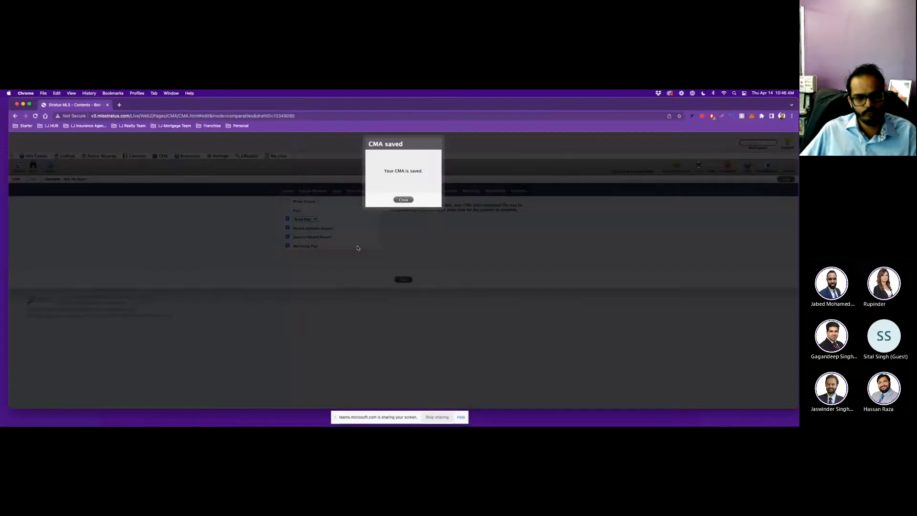
left_click(403, 200)
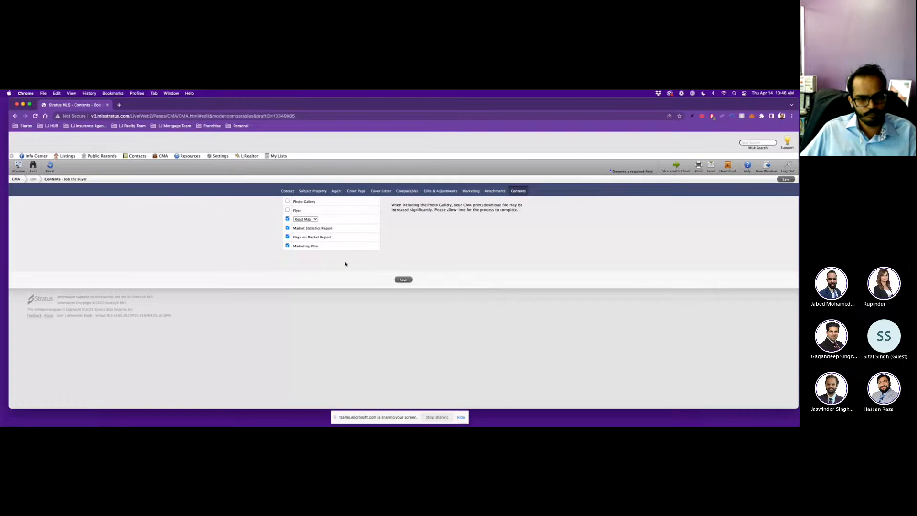
left_click(161, 157)
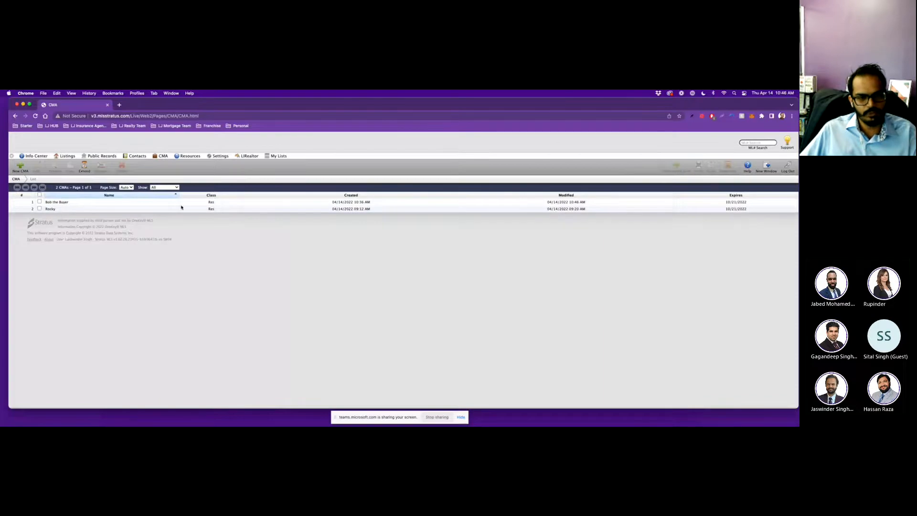
Preview the saved buyer CMA and scroll down to the Side-by-Side Property Comparison page.
left_click(345, 202)
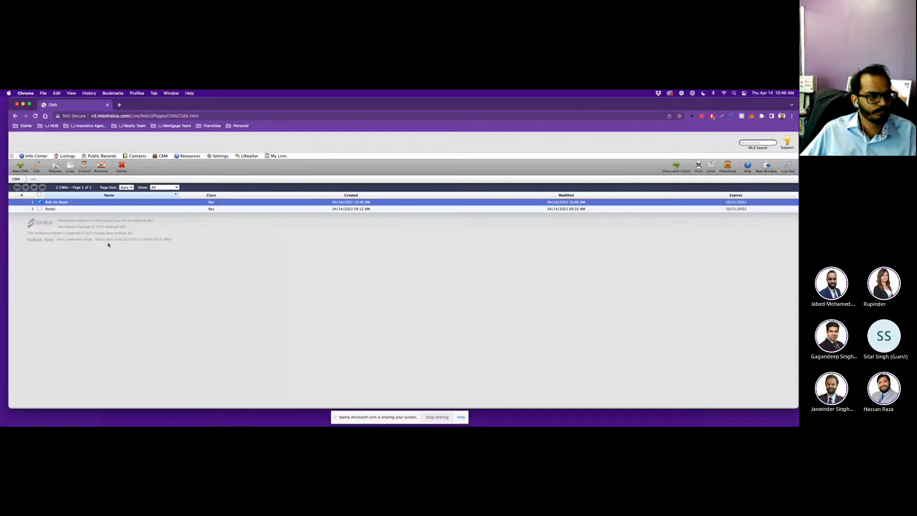
left_click(55, 168)
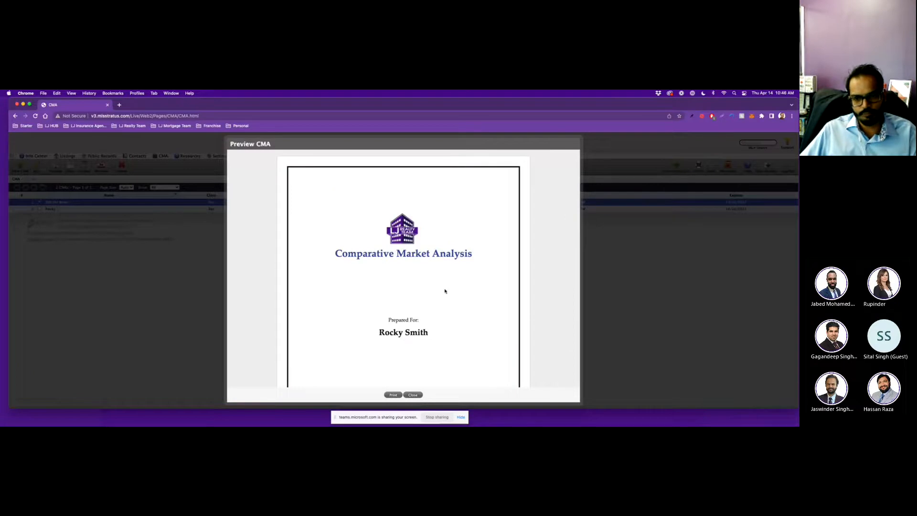
scroll(454, 256, "down", 5)
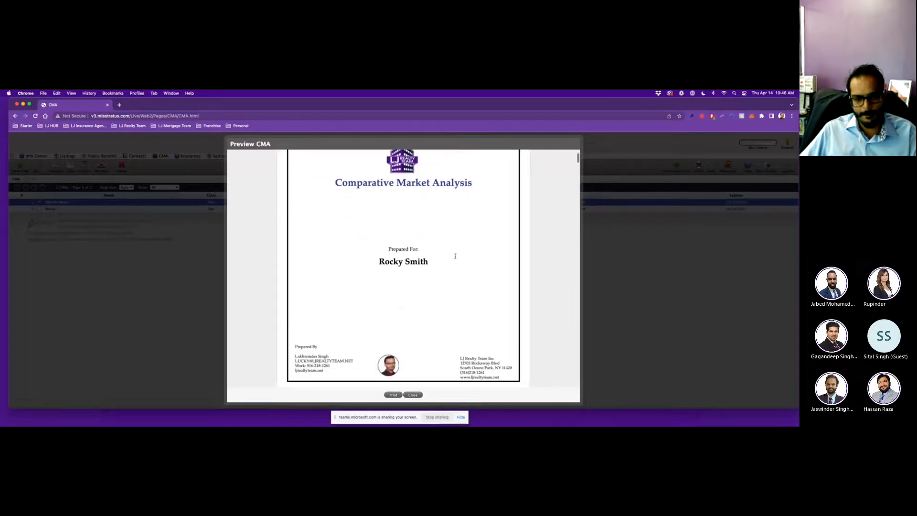
scroll(455, 258, "down", 10)
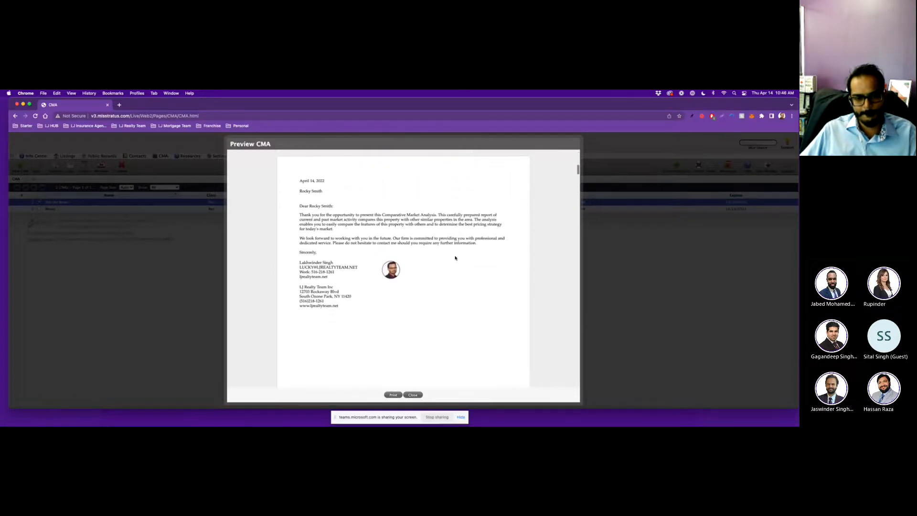
scroll(455, 258, "down", 10)
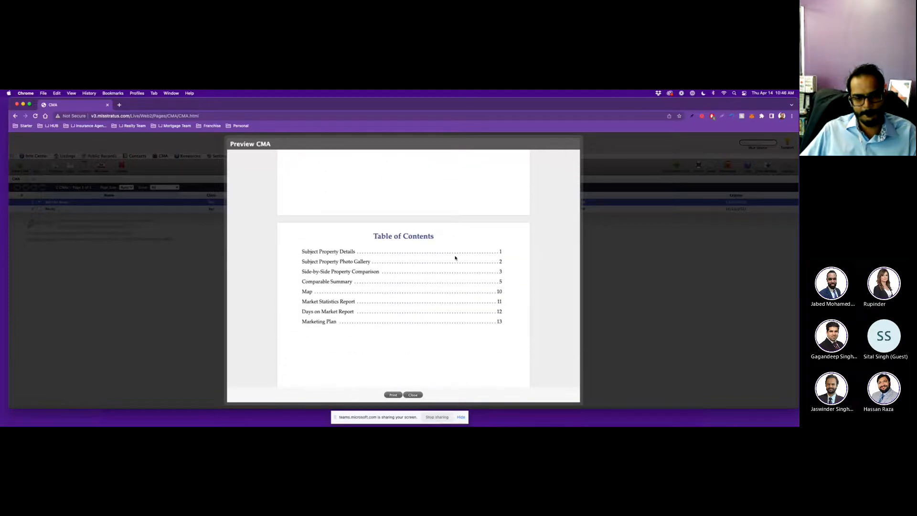
scroll(455, 258, "down", 6)
scroll(455, 258, "down", 8)
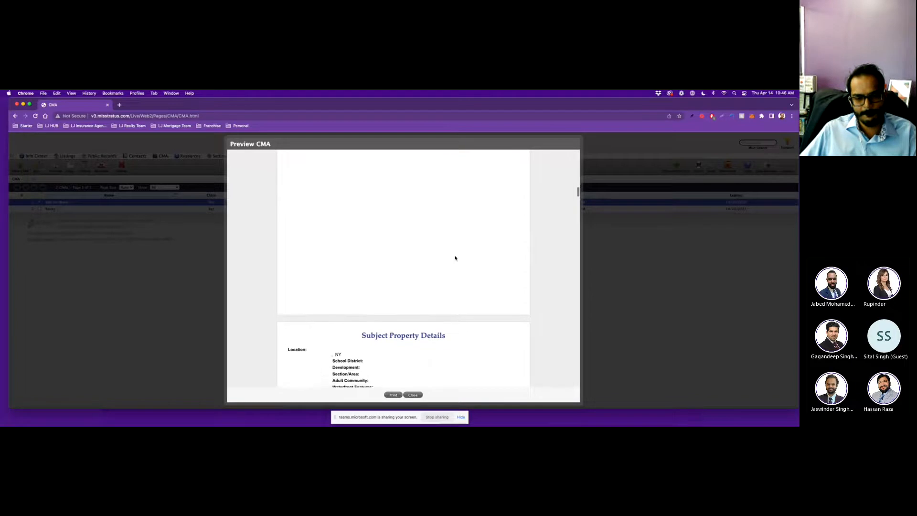
scroll(455, 258, "down", 1)
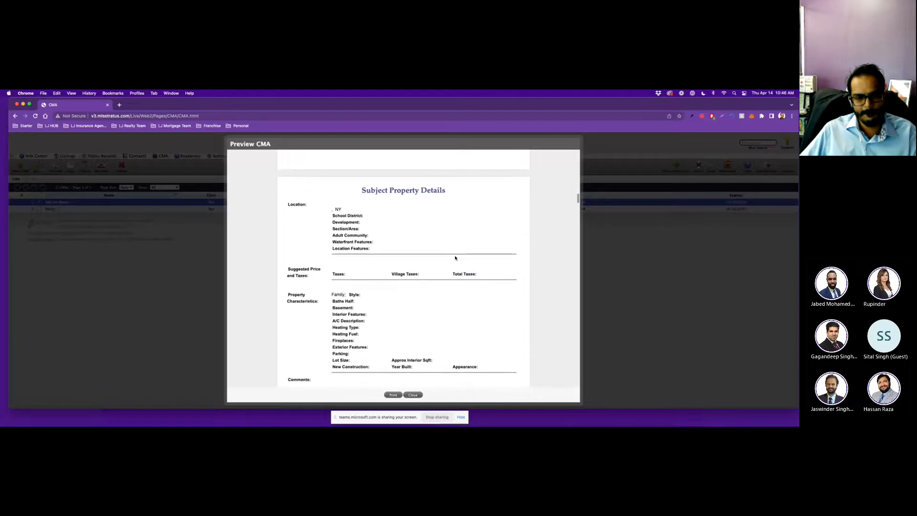
scroll(455, 258, "down", 9)
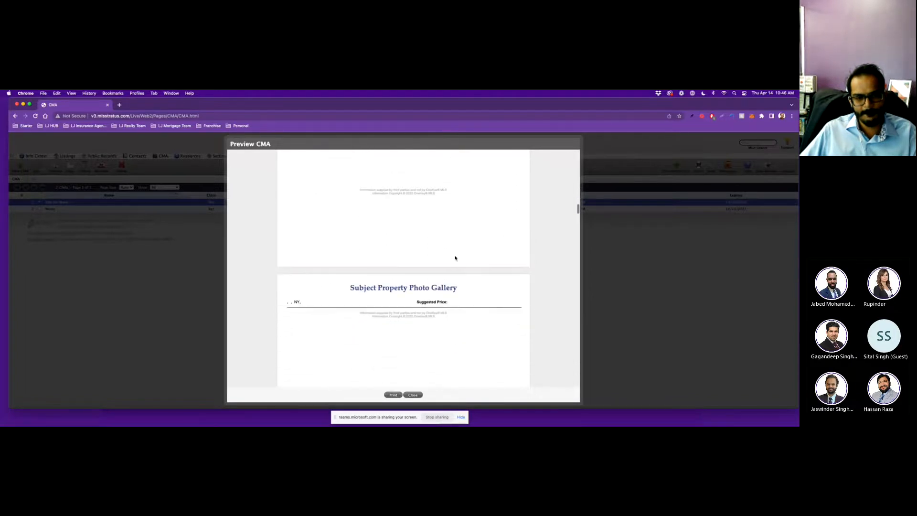
scroll(455, 258, "down", 13)
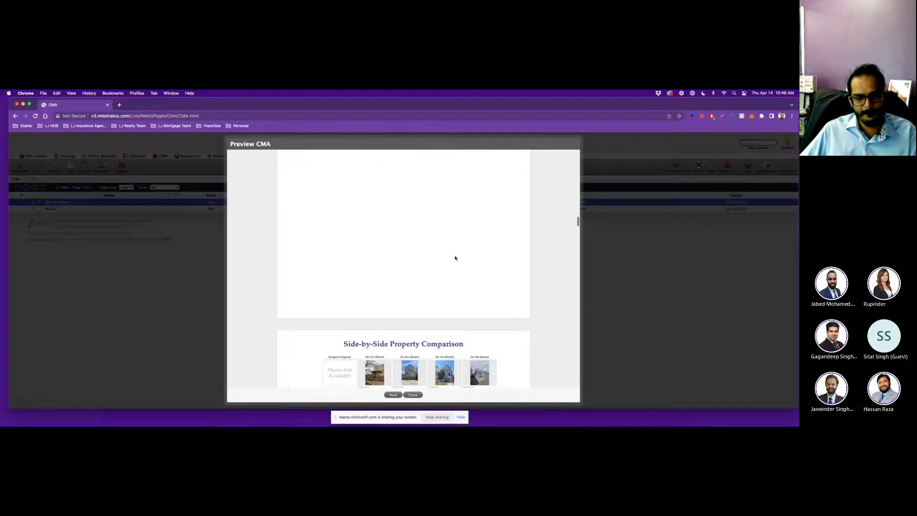
scroll(455, 258, "down", 8)
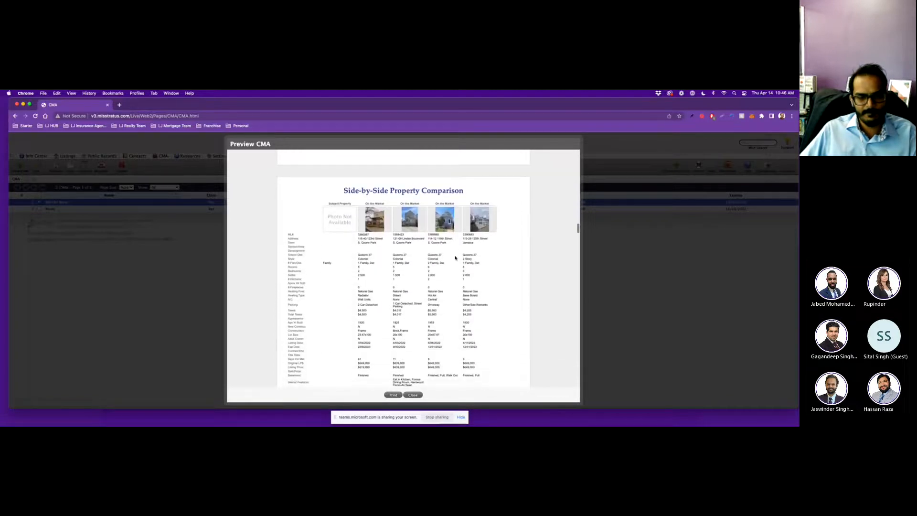
scroll(455, 258, "down", 1)
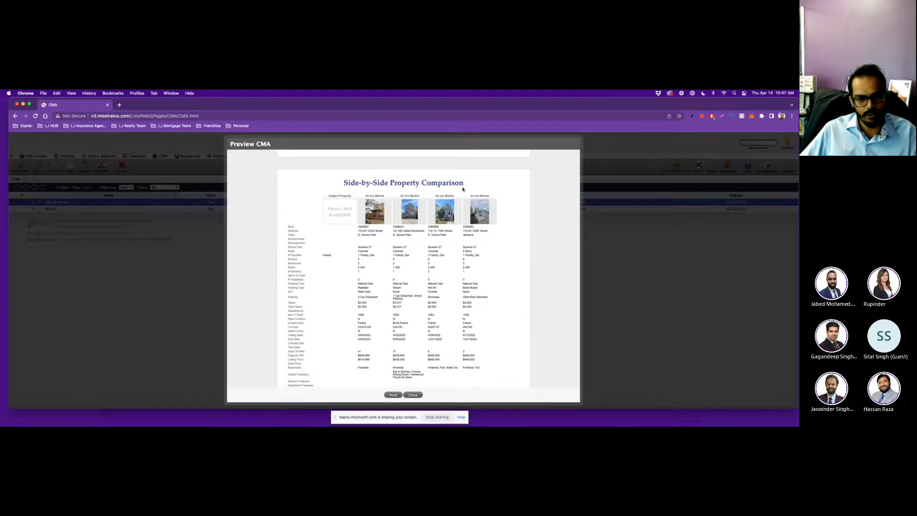
scroll(377, 291, "down", 1)
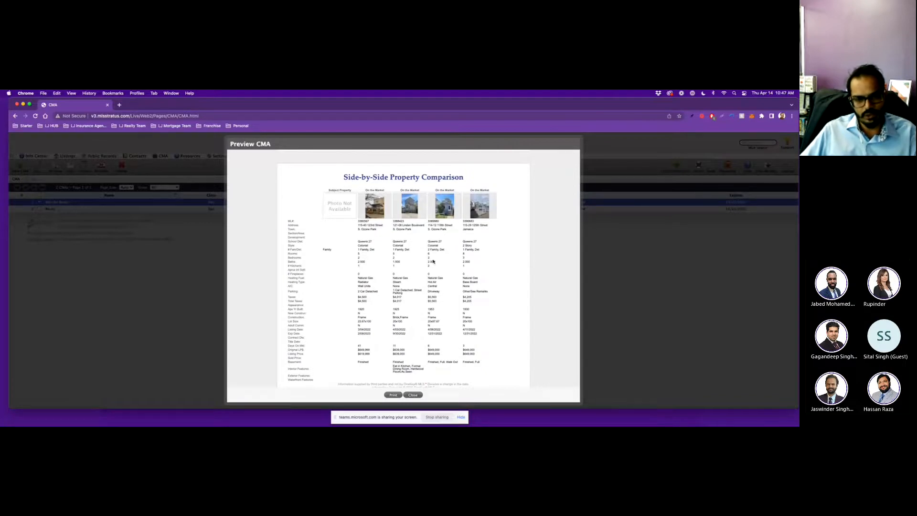
scroll(410, 239, "down", 1)
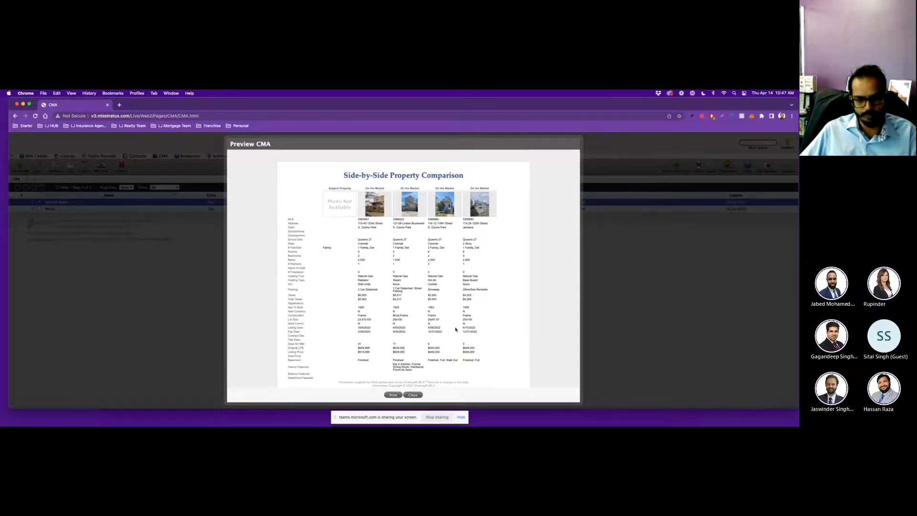
scroll(430, 323, "down", 1)
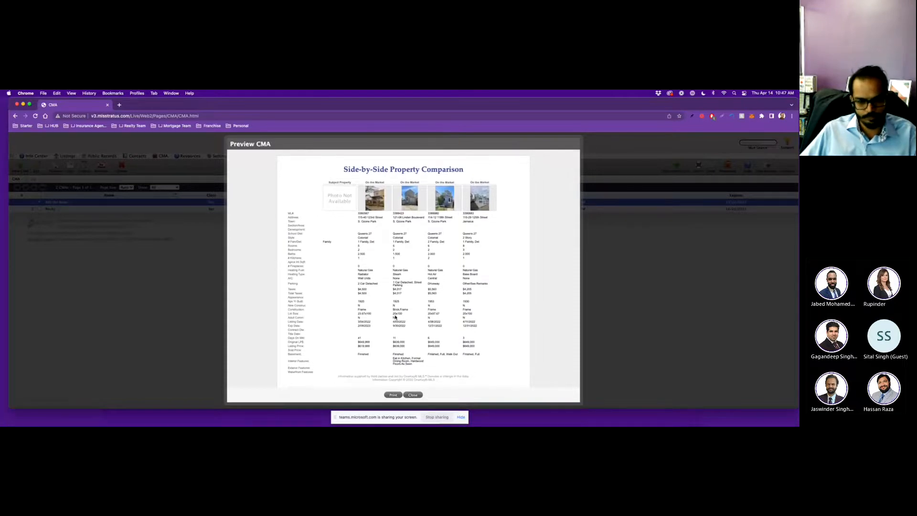
scroll(395, 316, "down", 4)
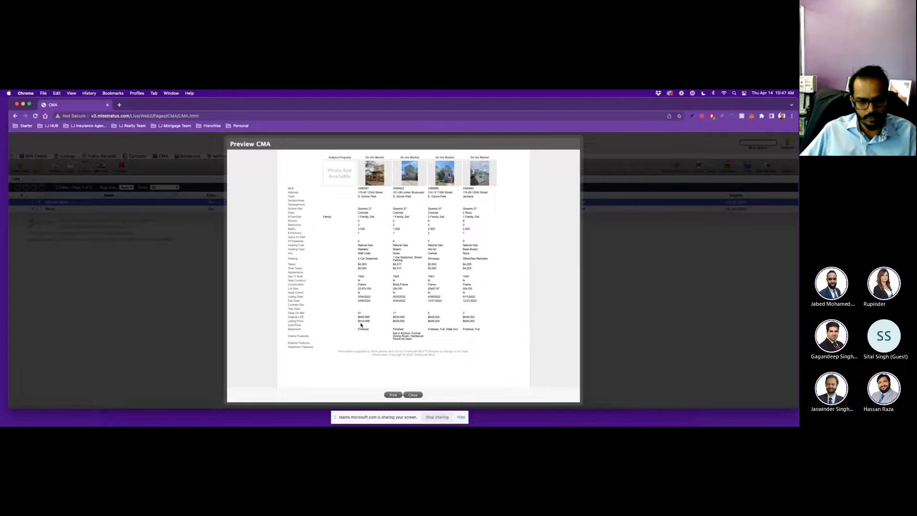
scroll(459, 327, "down", 1)
scroll(459, 327, "down", 8)
scroll(459, 327, "down", 6)
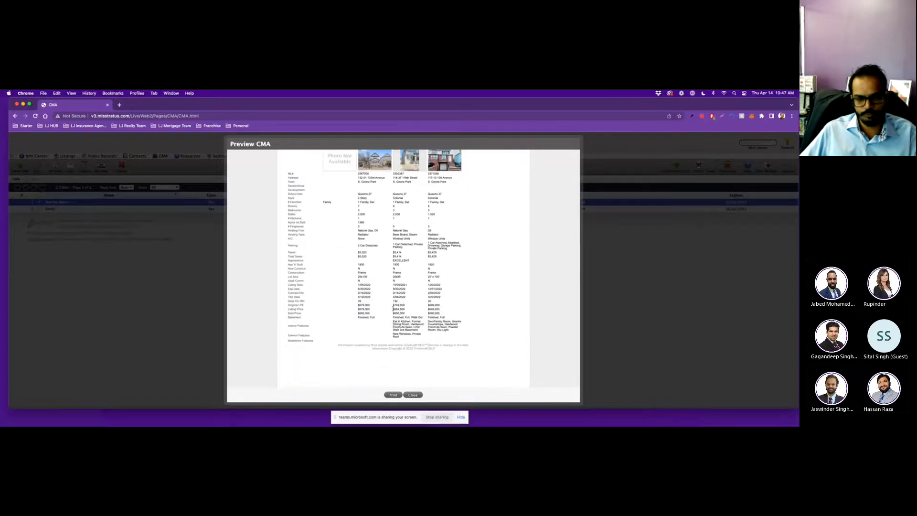
scroll(483, 330, "down", 10)
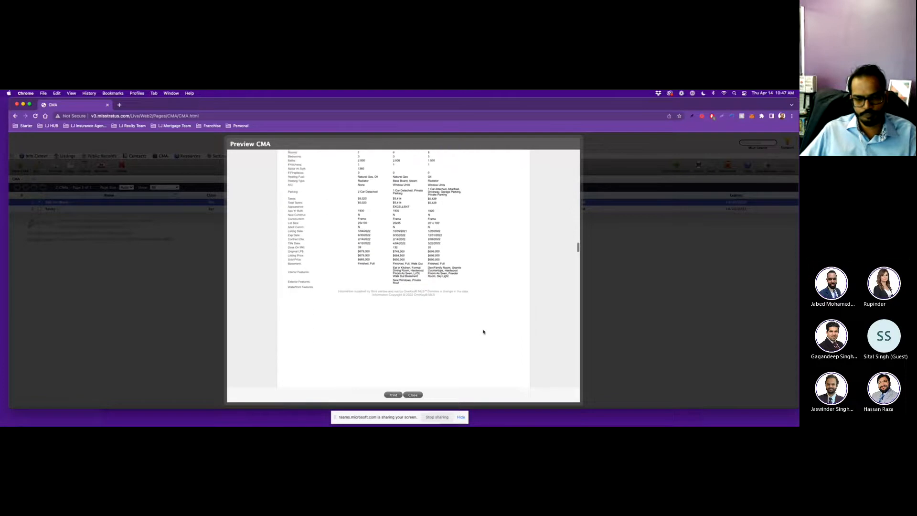
scroll(482, 332, "up", 3)
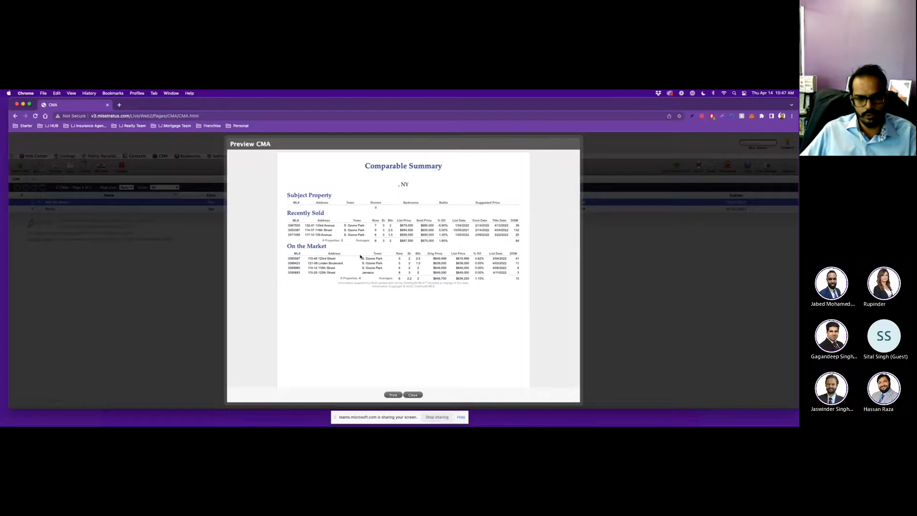
scroll(360, 257, "down", 10)
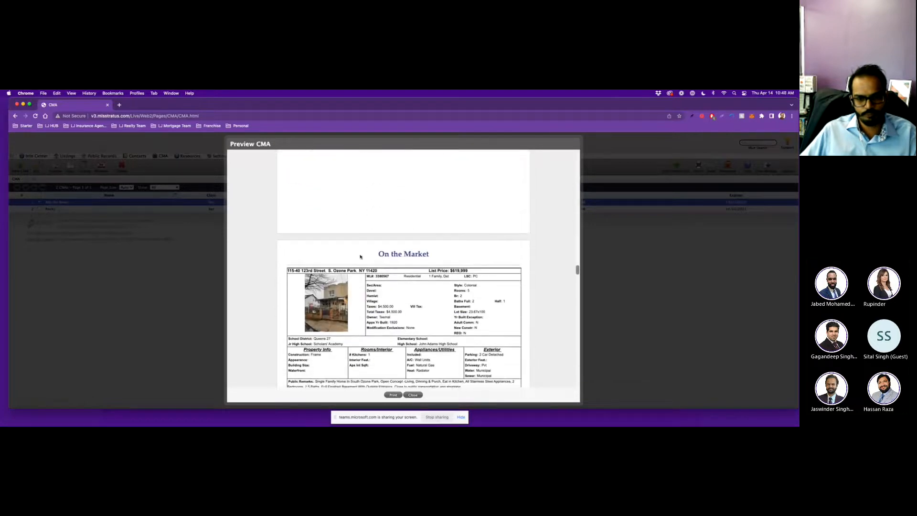
scroll(360, 257, "down", 15)
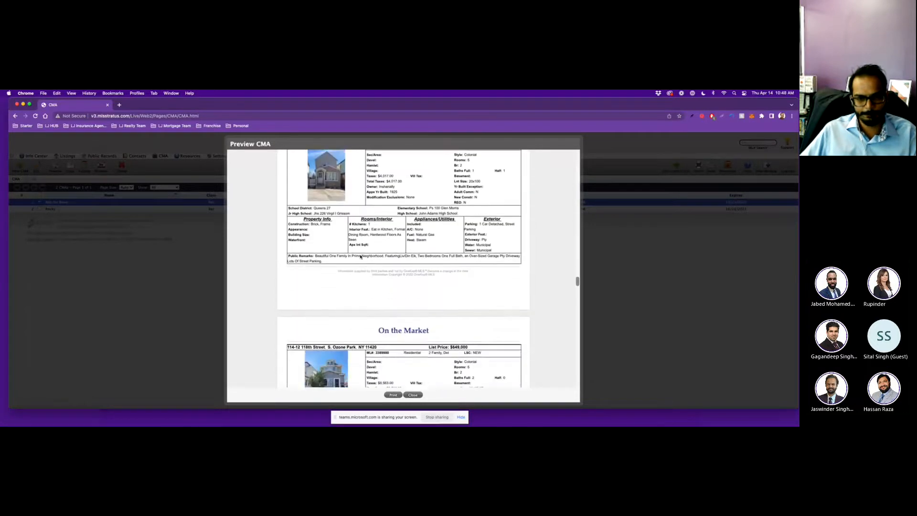
scroll(360, 257, "down", 15)
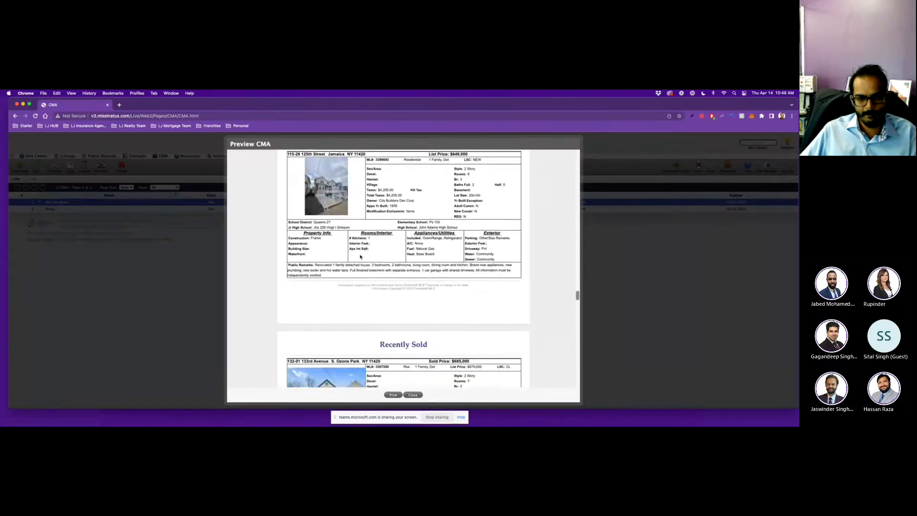
scroll(360, 256, "down", 15)
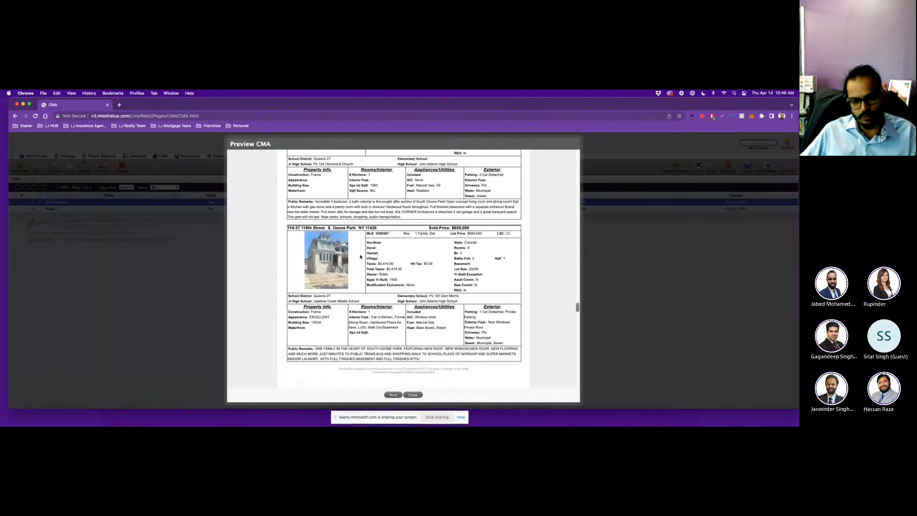
scroll(360, 257, "down", 15)
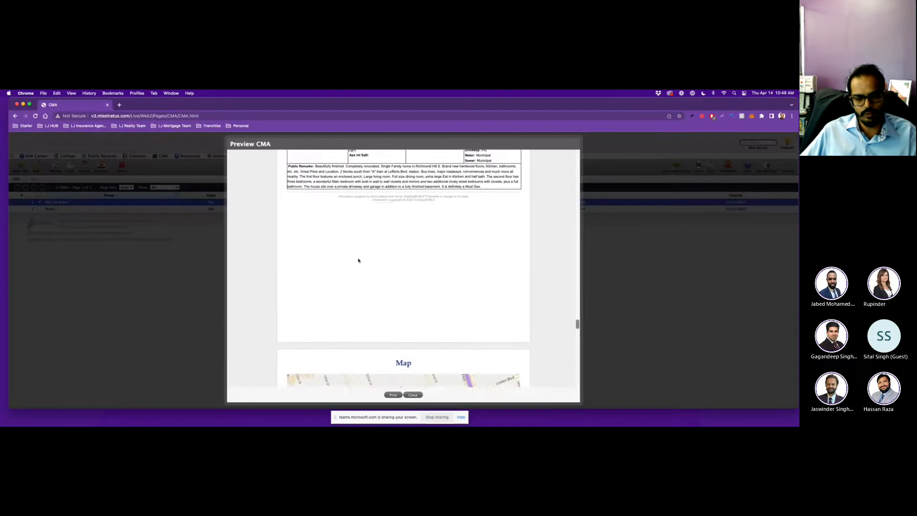
scroll(358, 260, "down", 10)
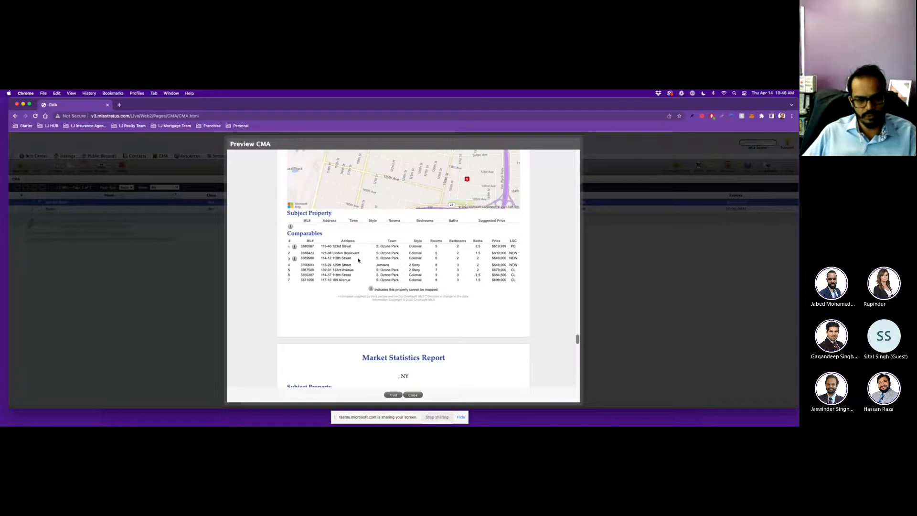
scroll(359, 260, "down", 4)
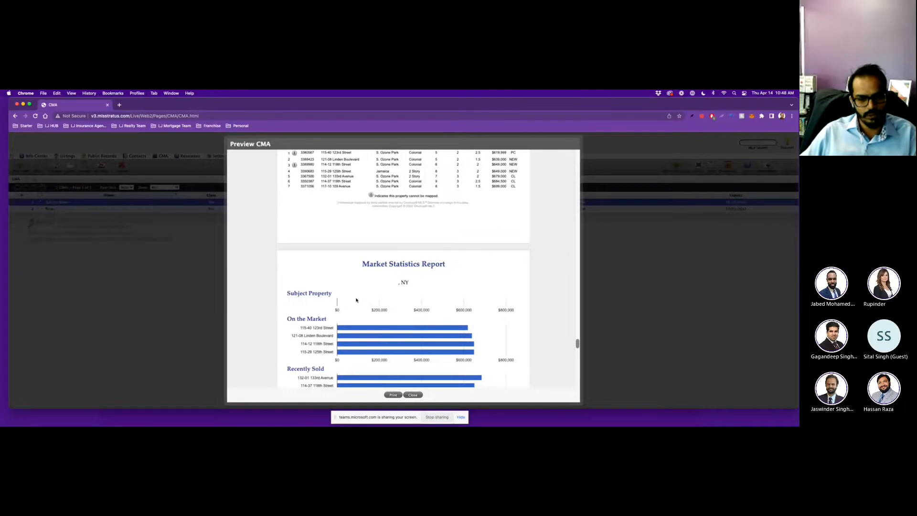
scroll(356, 300, "up", 2)
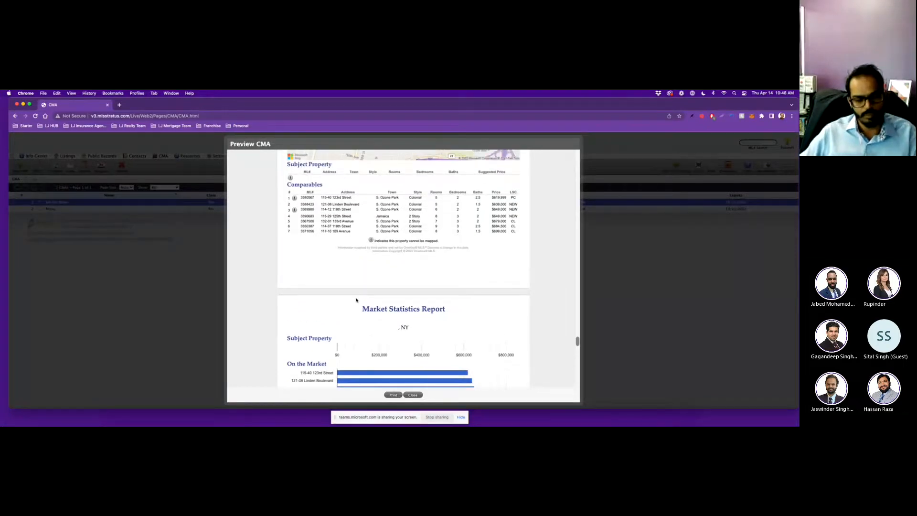
scroll(354, 300, "down", 3)
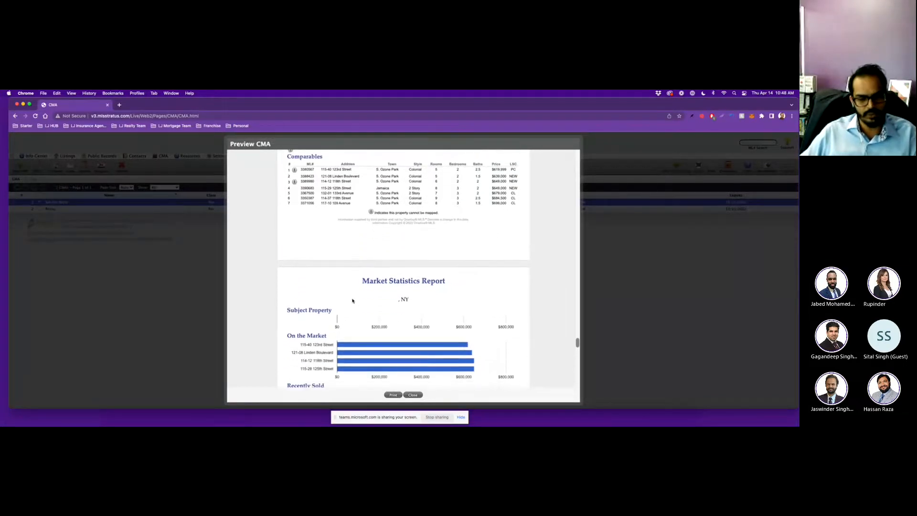
scroll(352, 300, "down", 1)
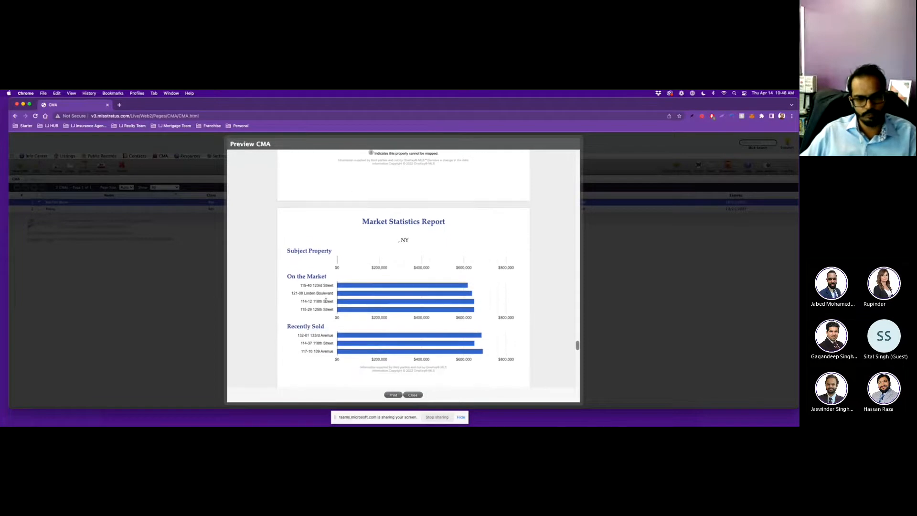
scroll(326, 301, "down", 1)
scroll(326, 300, "down", 1)
scroll(326, 301, "down", 18)
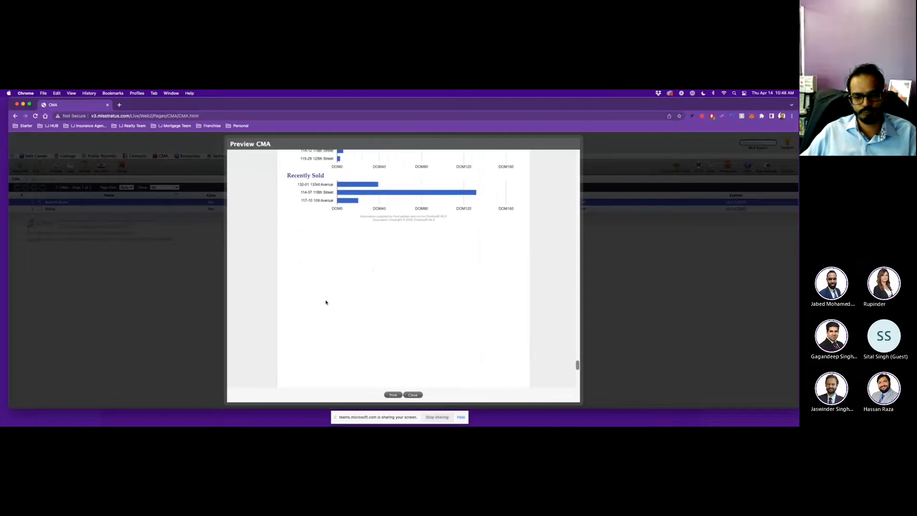
Print the CMA report to Save as PDF and save it on the Desktop, named with the client's name and property address.
left_click(393, 394)
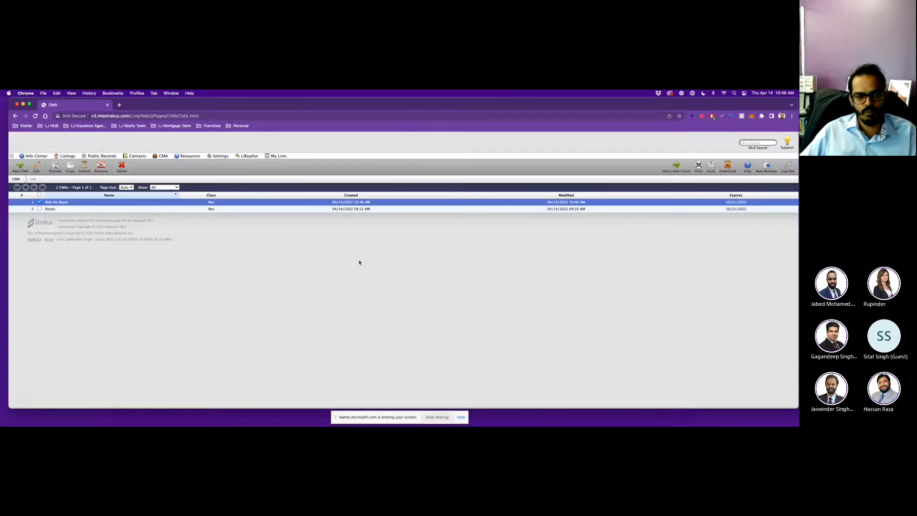
left_click(635, 148)
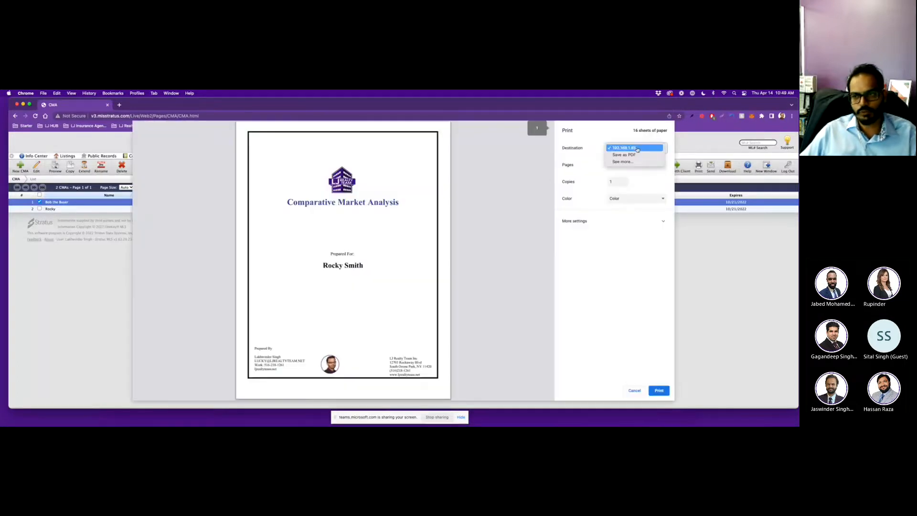
left_click(616, 157)
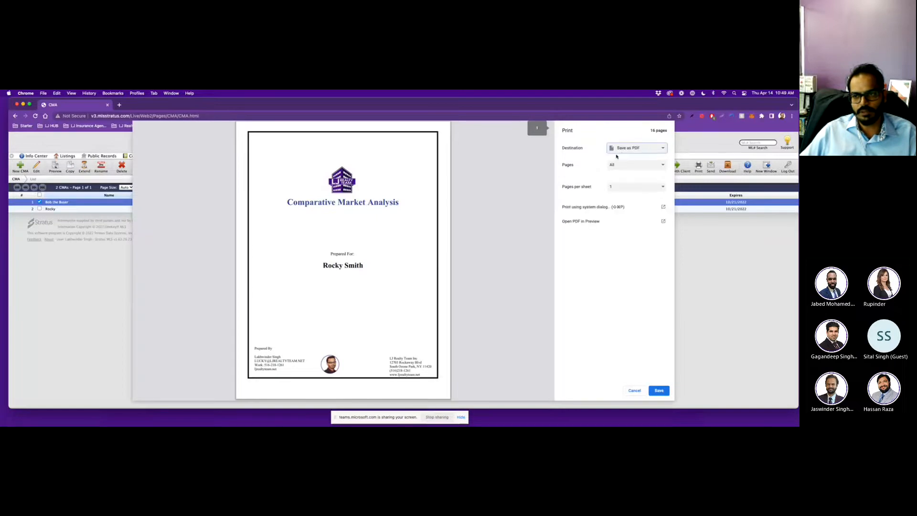
left_click(662, 394)
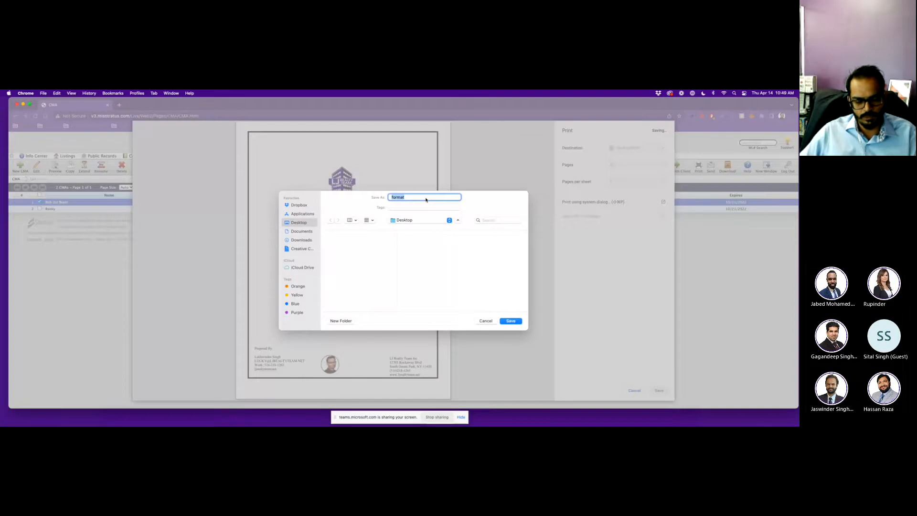
type("CMA R")
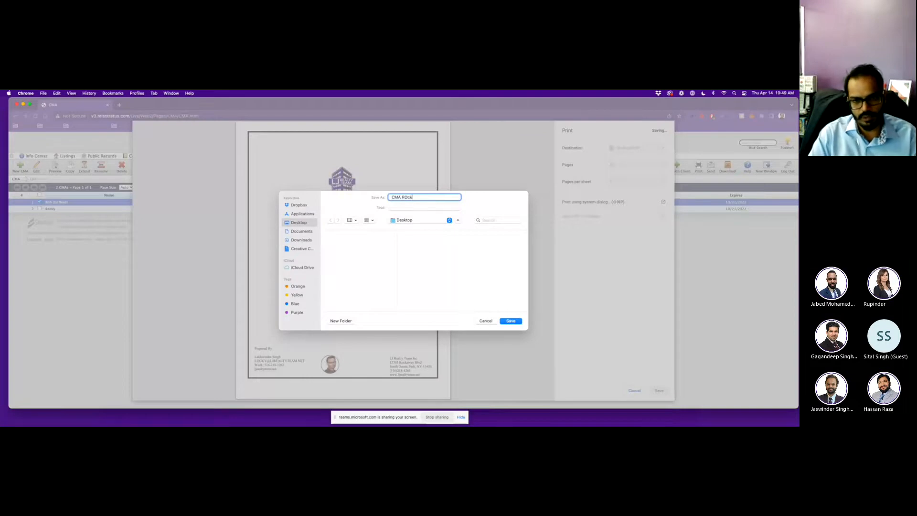
type("ocky")
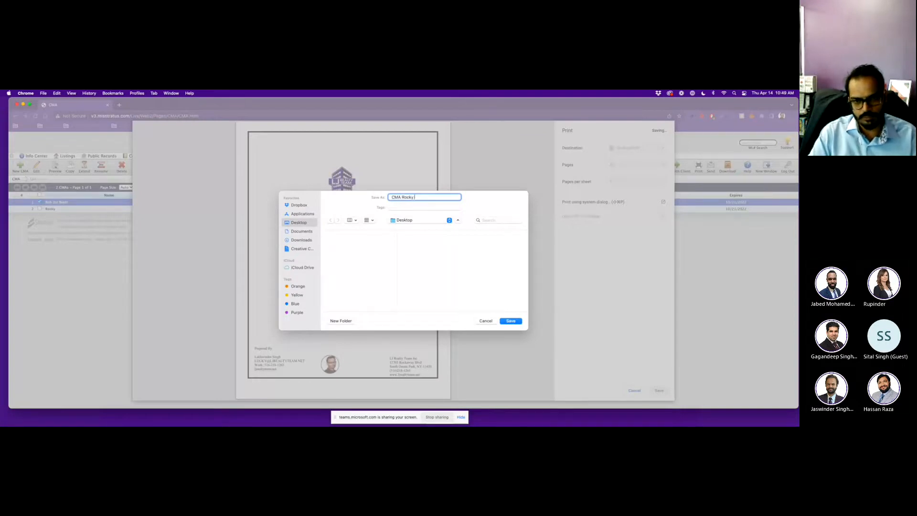
type(" 123 Main st")
left_click(511, 320)
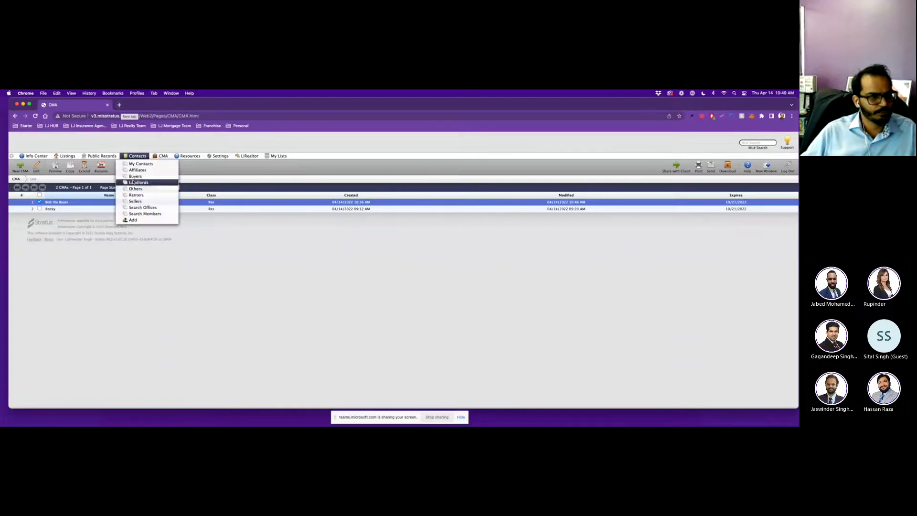
left_click(40, 202)
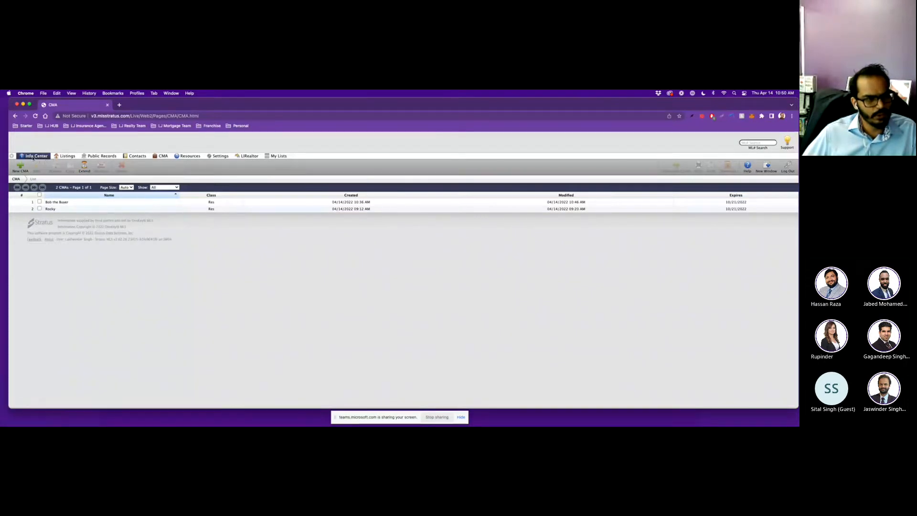
left_click(163, 156)
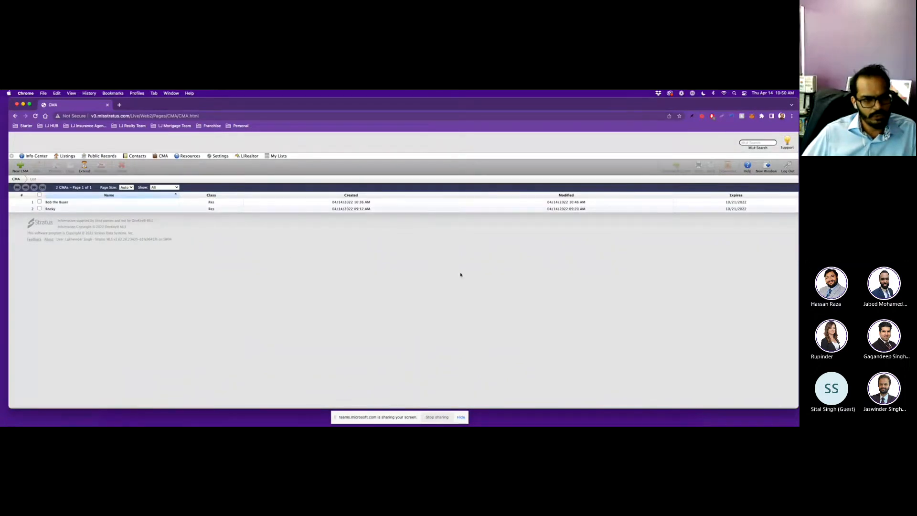
left_click(20, 166)
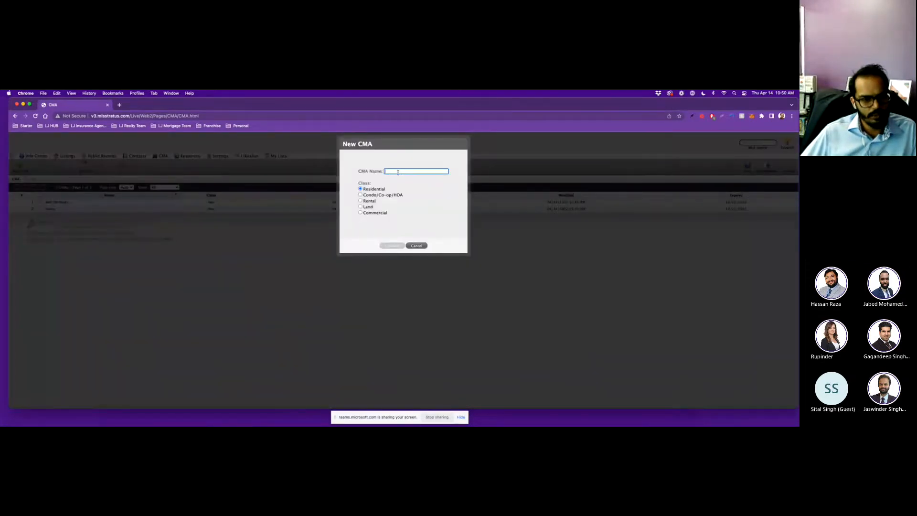
left_click(416, 245)
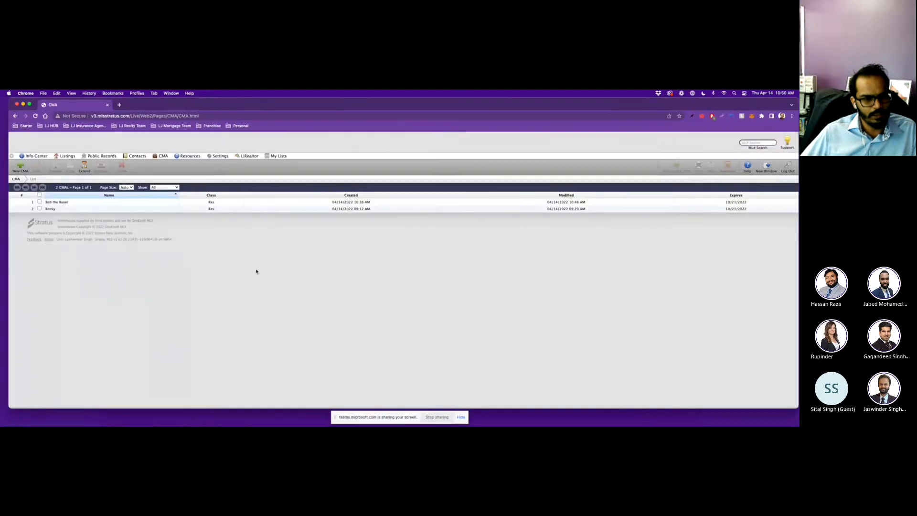
left_click(210, 202)
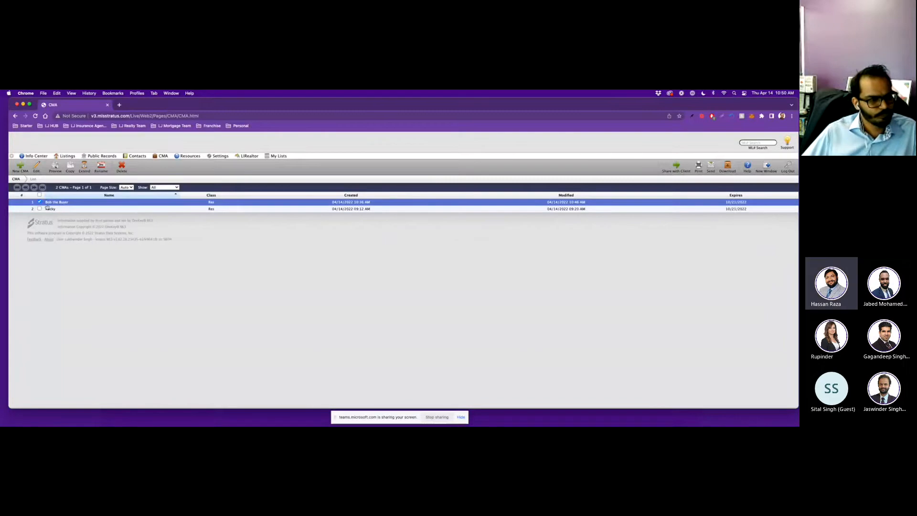
Reopen the first saved buyer CMA for editing at its Contact step.
left_click(62, 203)
left_click(63, 203)
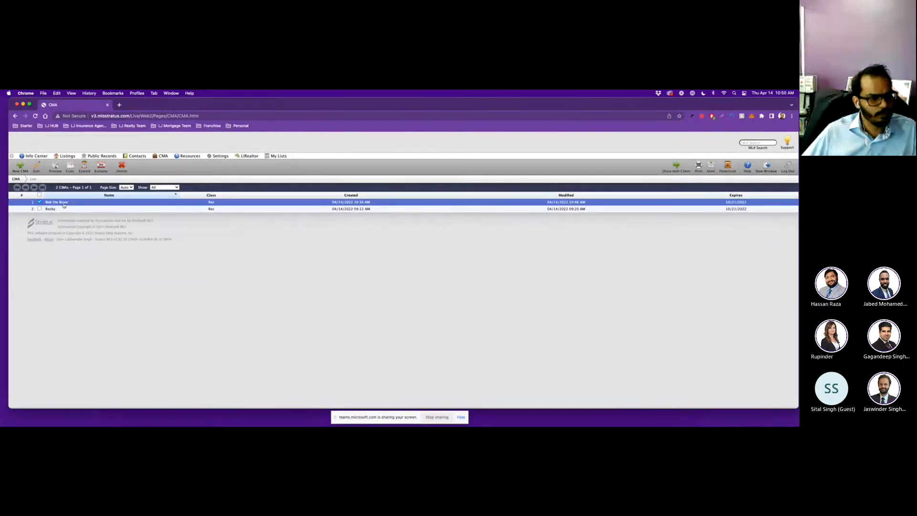
double_click(64, 203)
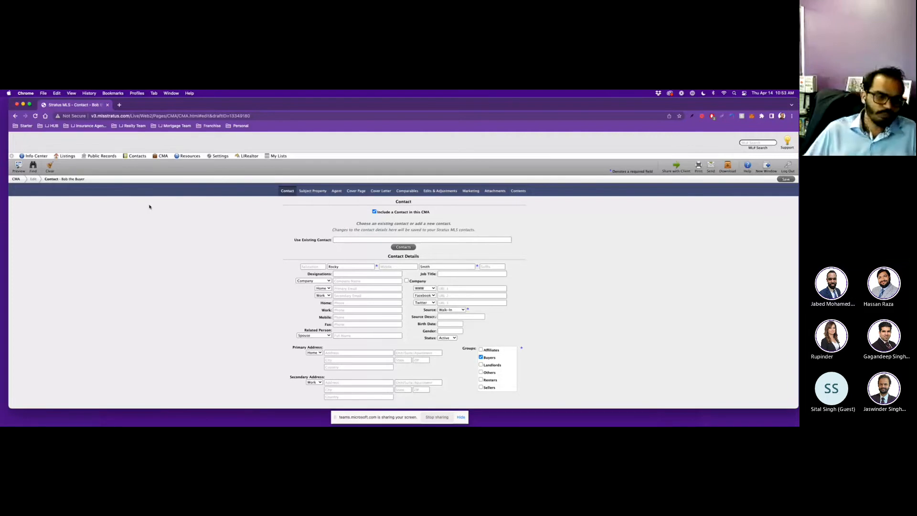
scroll(231, 277, "up", 1)
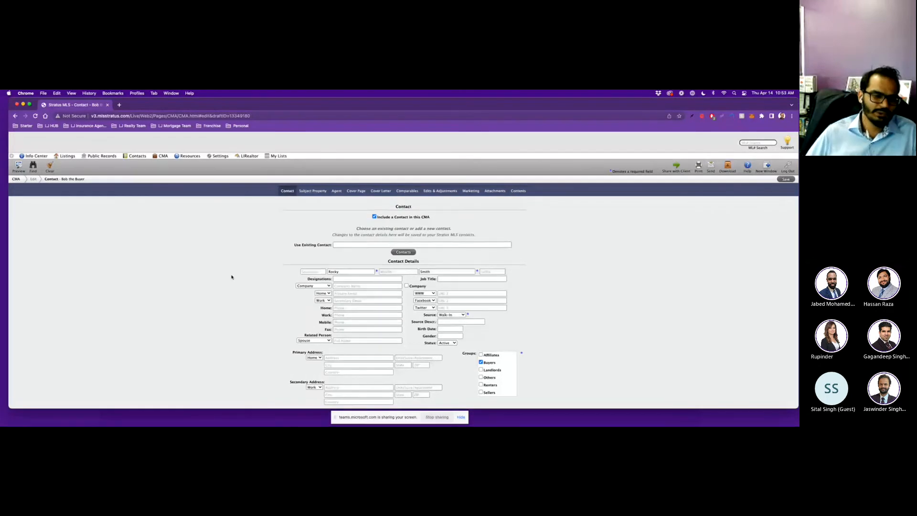